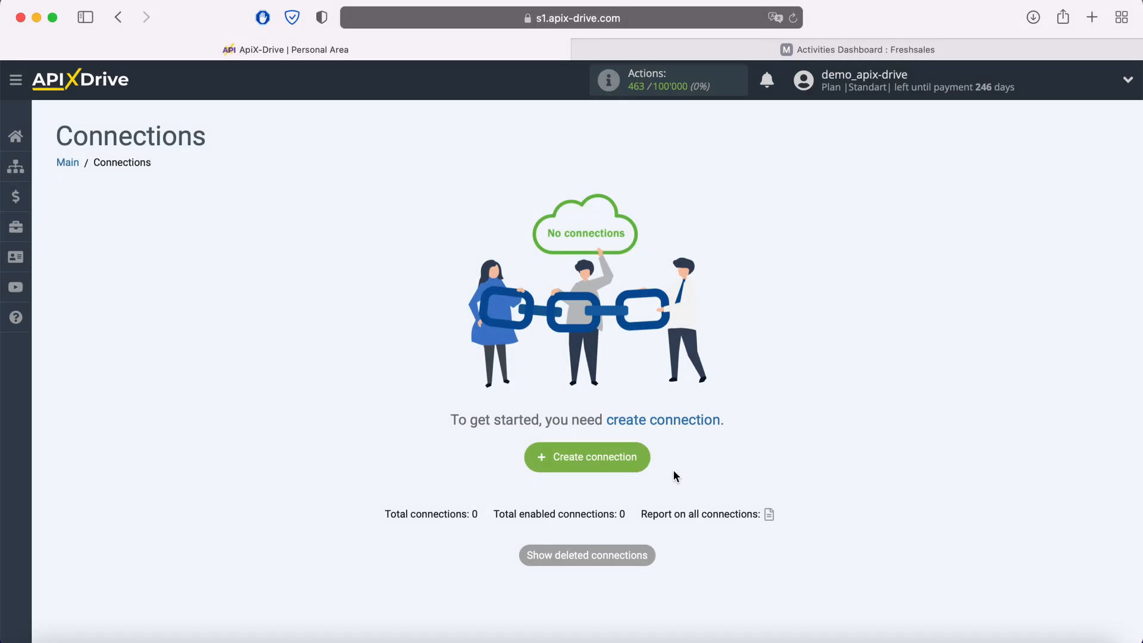
Create a new connection and set Facebook as its data source system
{"action": "left_click", "coordinate": [647, 461]}
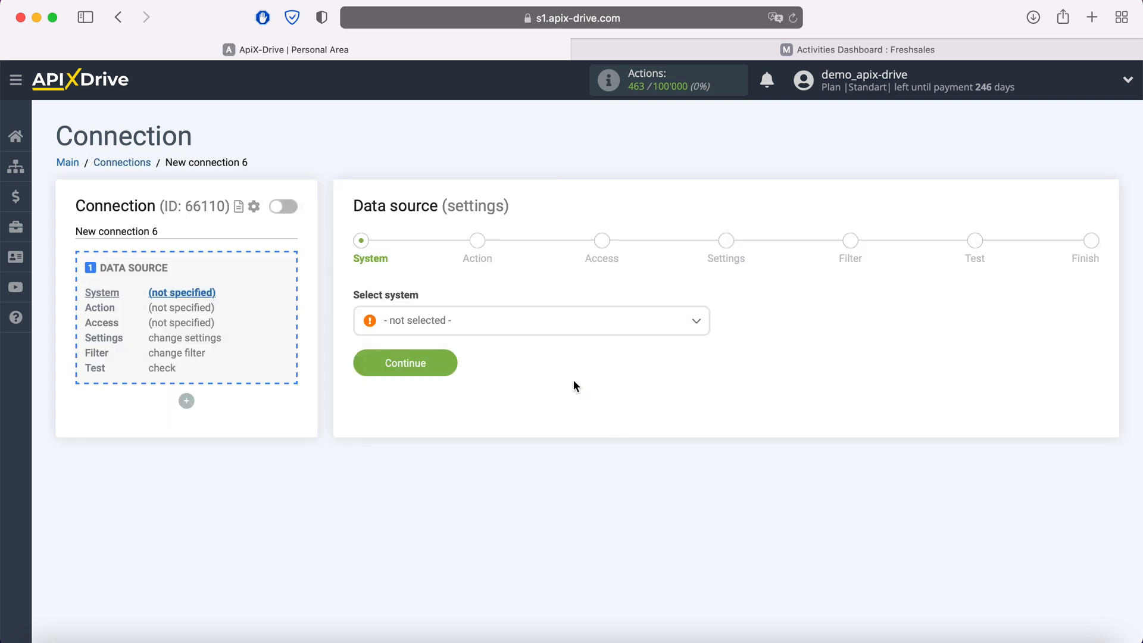
{"action": "left_click", "coordinate": [531, 325]}
{"action": "scroll", "coordinate": [528, 429], "scroll_direction": "down", "scroll_amount": 5}
{"action": "scroll", "coordinate": [528, 428], "scroll_direction": "down", "scroll_amount": 10}
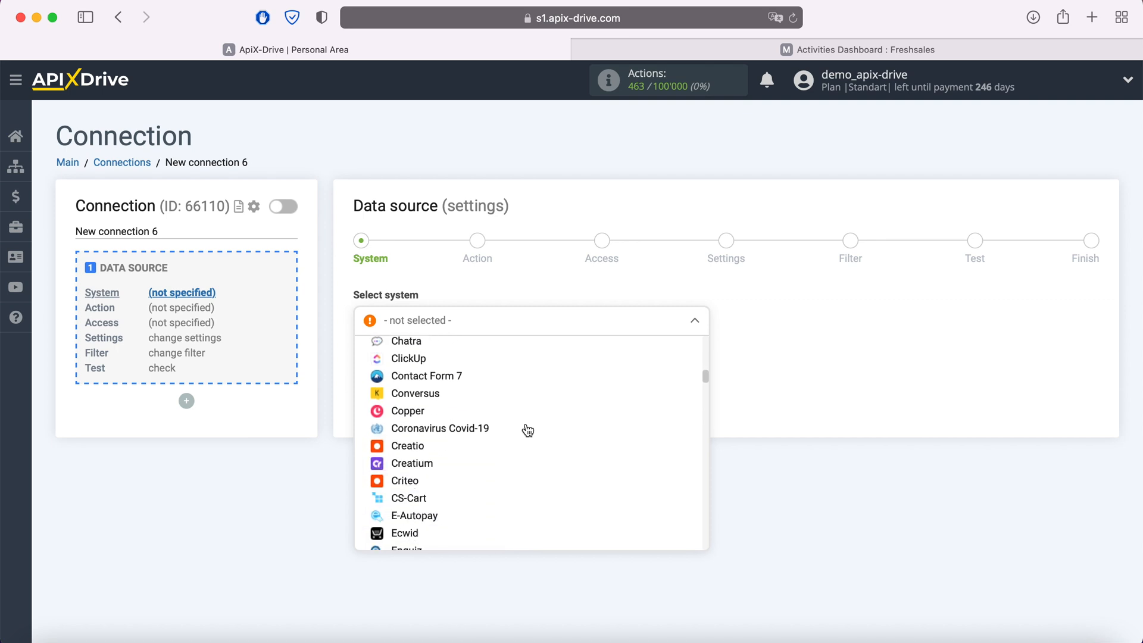
{"action": "left_click", "coordinate": [420, 466]}
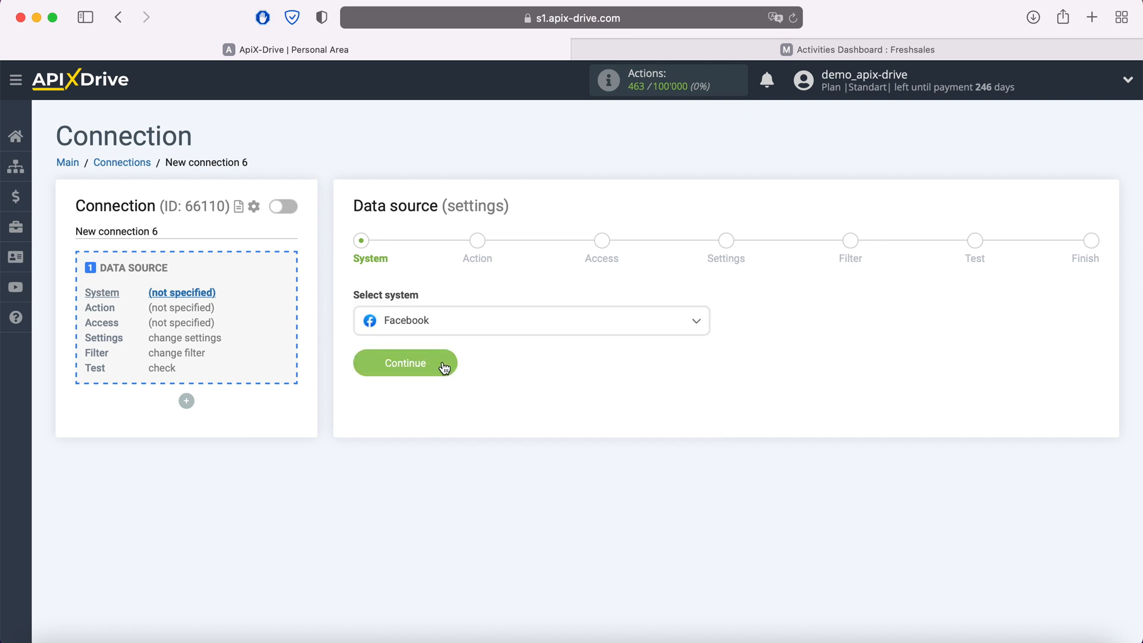
{"action": "left_click", "coordinate": [443, 365]}
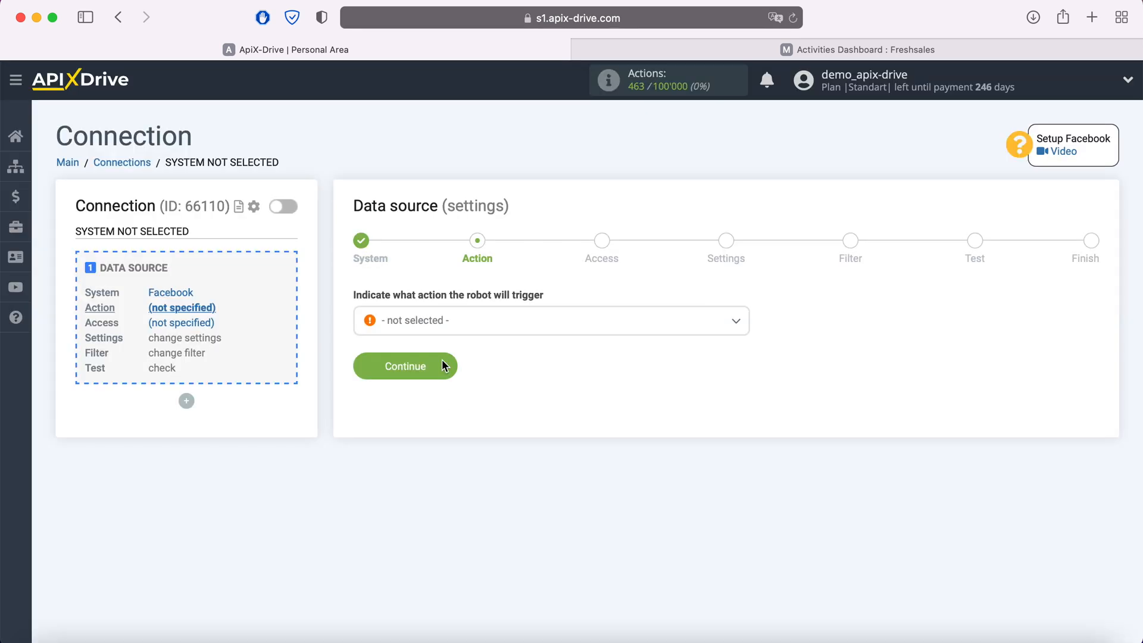
Set the Facebook source action to Get Leads (new) and continue to the access settings
{"action": "left_click", "coordinate": [498, 331]}
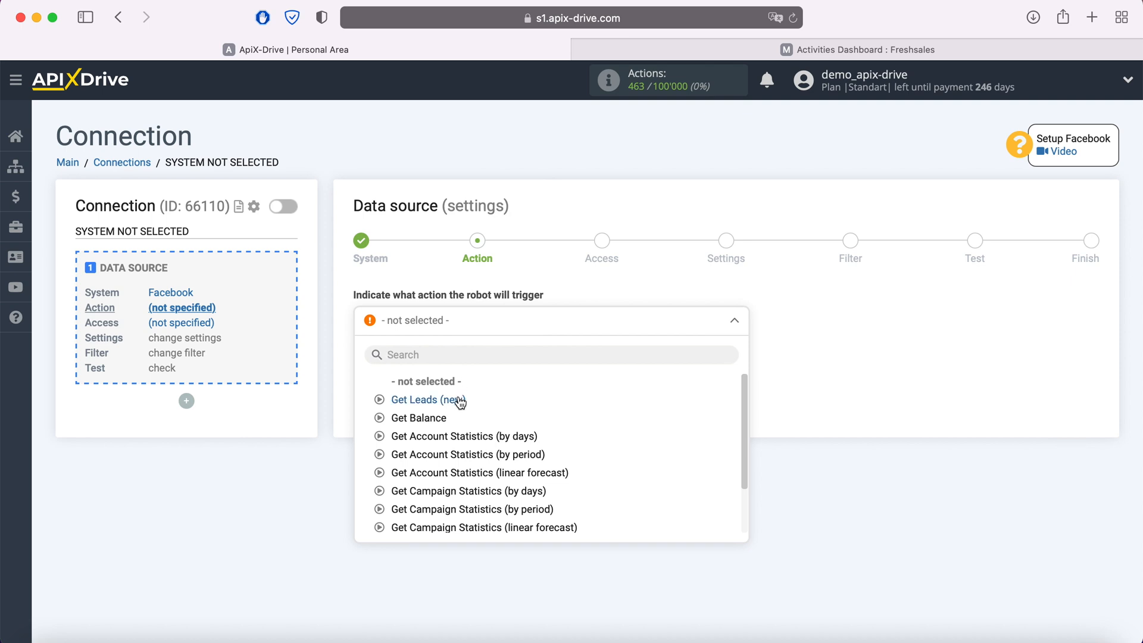
{"action": "left_click", "coordinate": [460, 401]}
{"action": "left_click", "coordinate": [451, 366]}
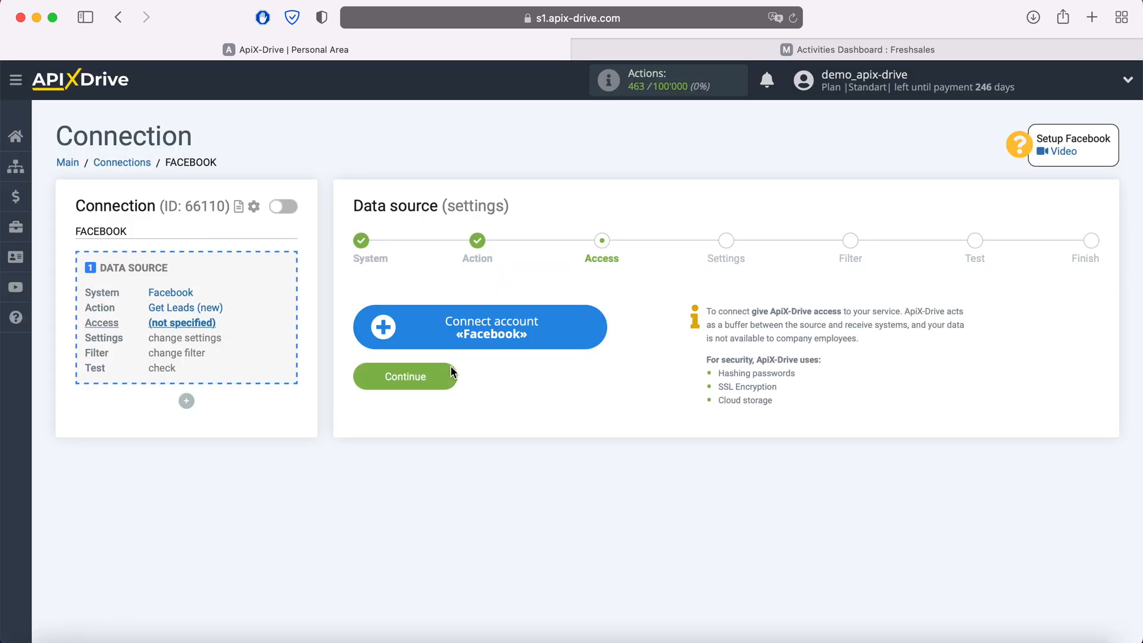
Start connecting a Facebook account and log in with the saved account e-mail and password
{"action": "left_click", "coordinate": [599, 322]}
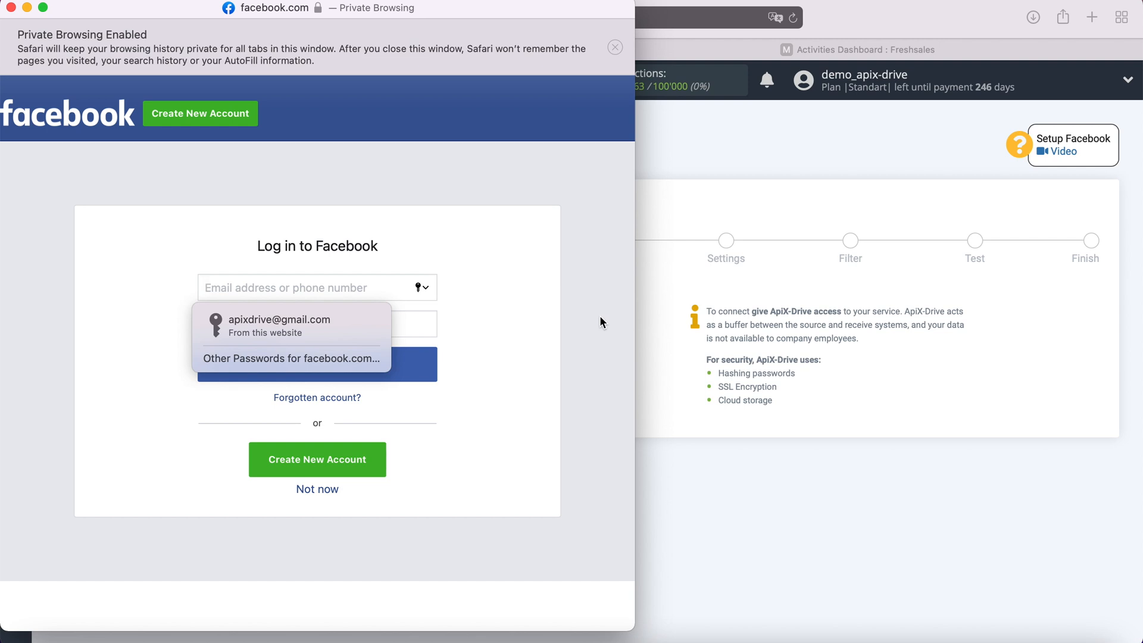
{"action": "left_click", "coordinate": [359, 328]}
{"action": "left_click", "coordinate": [366, 362]}
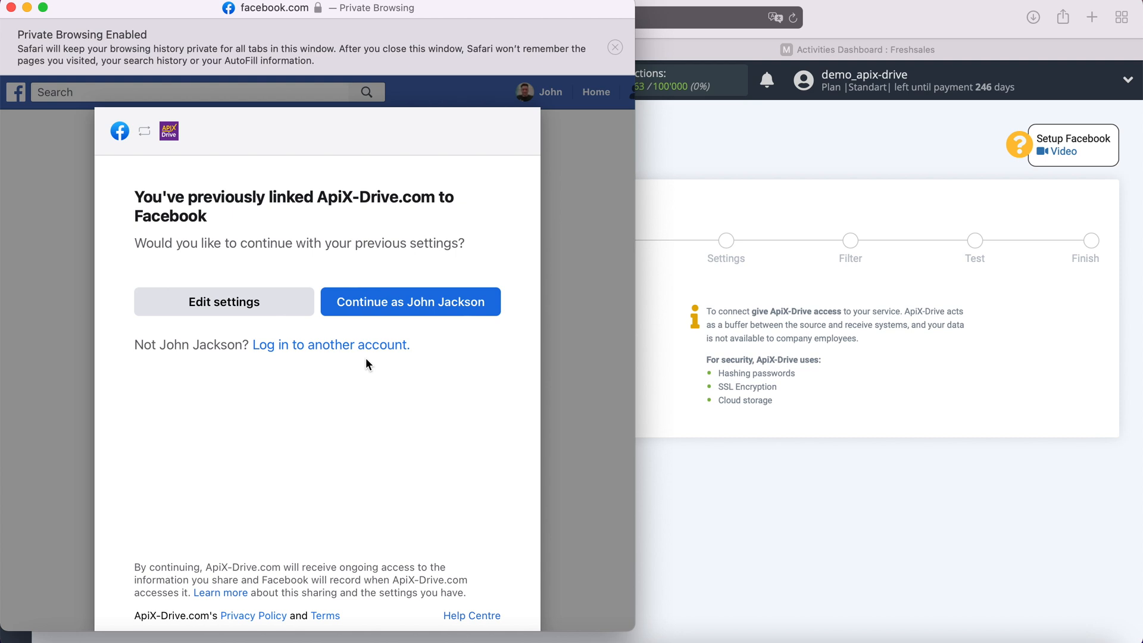
Edit the Facebook link settings, granting ApiX-Drive.com access to all pages with every permission left on, and finish linking
{"action": "left_click", "coordinate": [281, 306]}
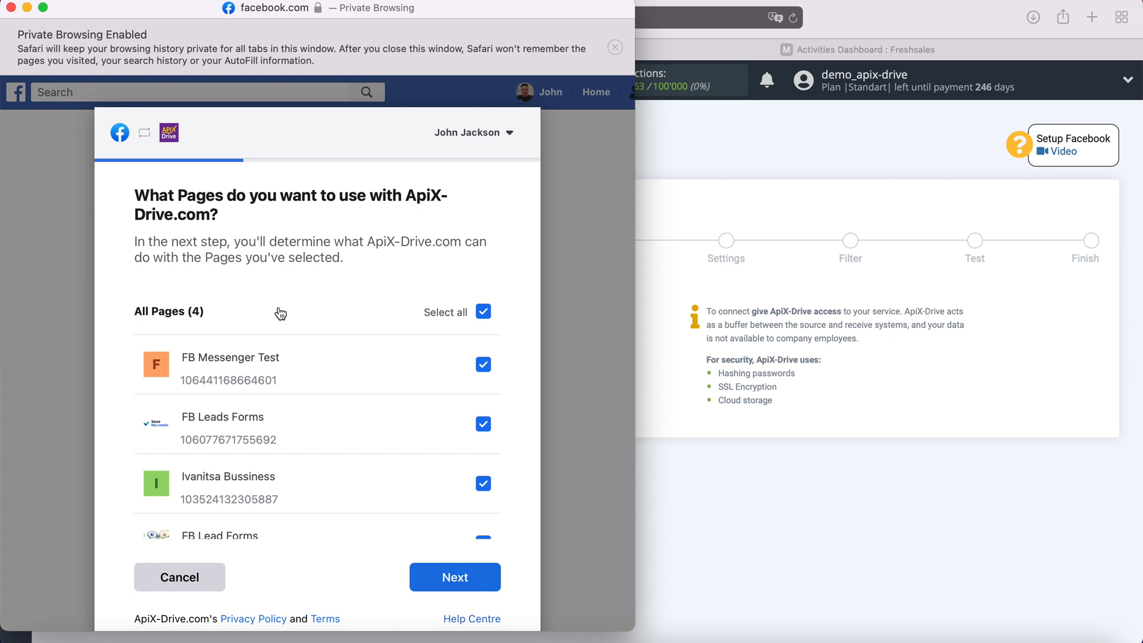
{"action": "left_click", "coordinate": [473, 578]}
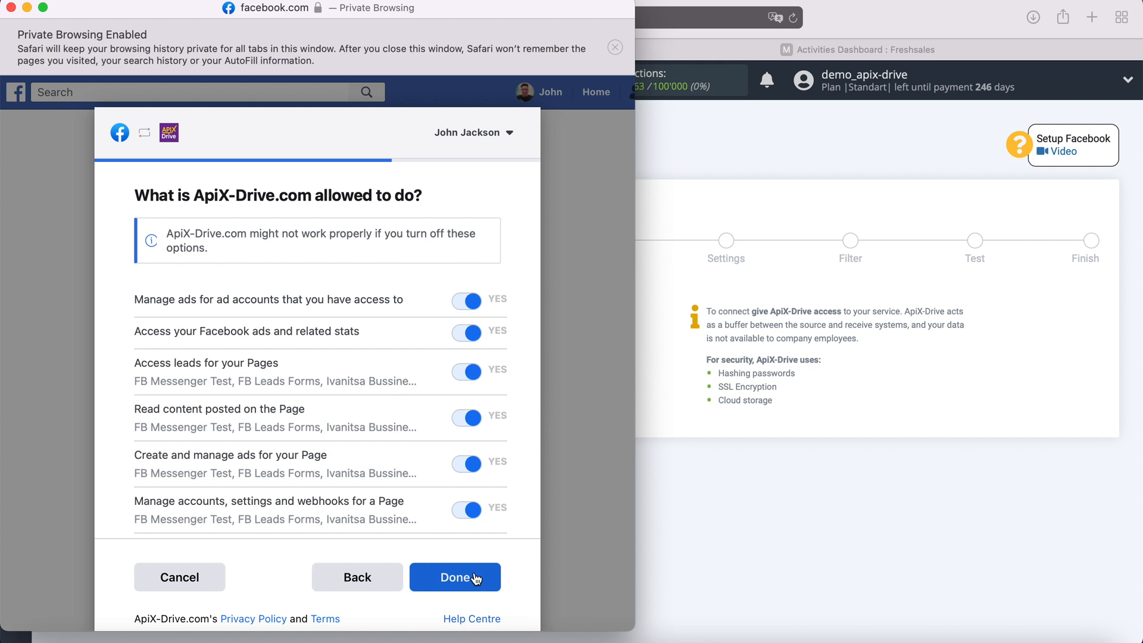
{"action": "left_click", "coordinate": [475, 579]}
{"action": "left_click", "coordinate": [324, 321]}
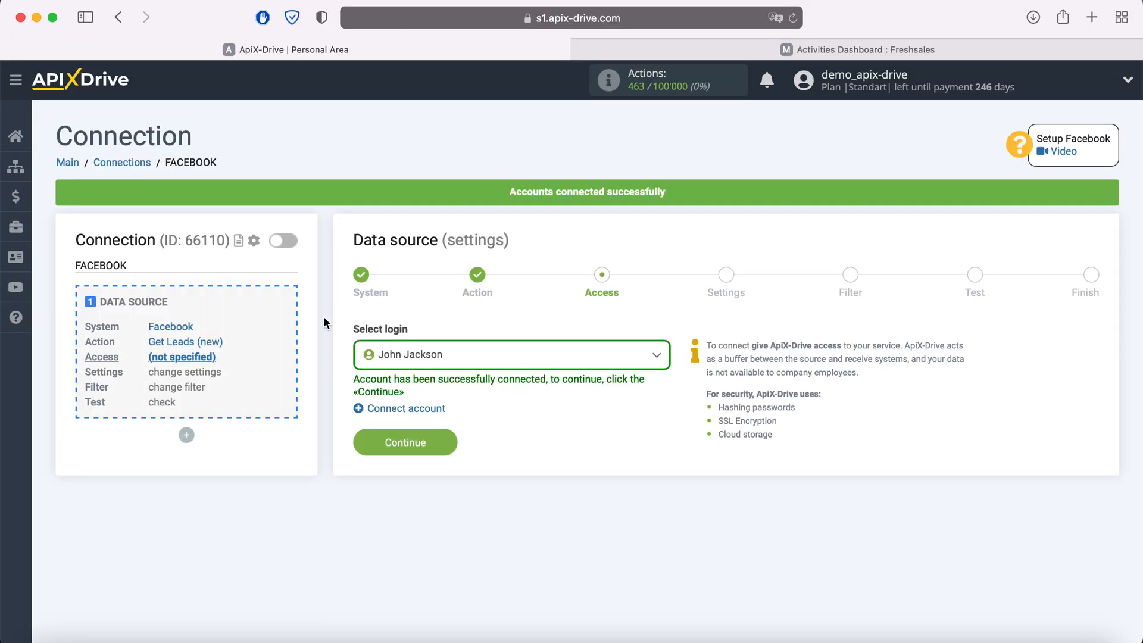
Select the connected Facebook account as the source login and continue to the source settings
{"action": "left_click", "coordinate": [507, 354]}
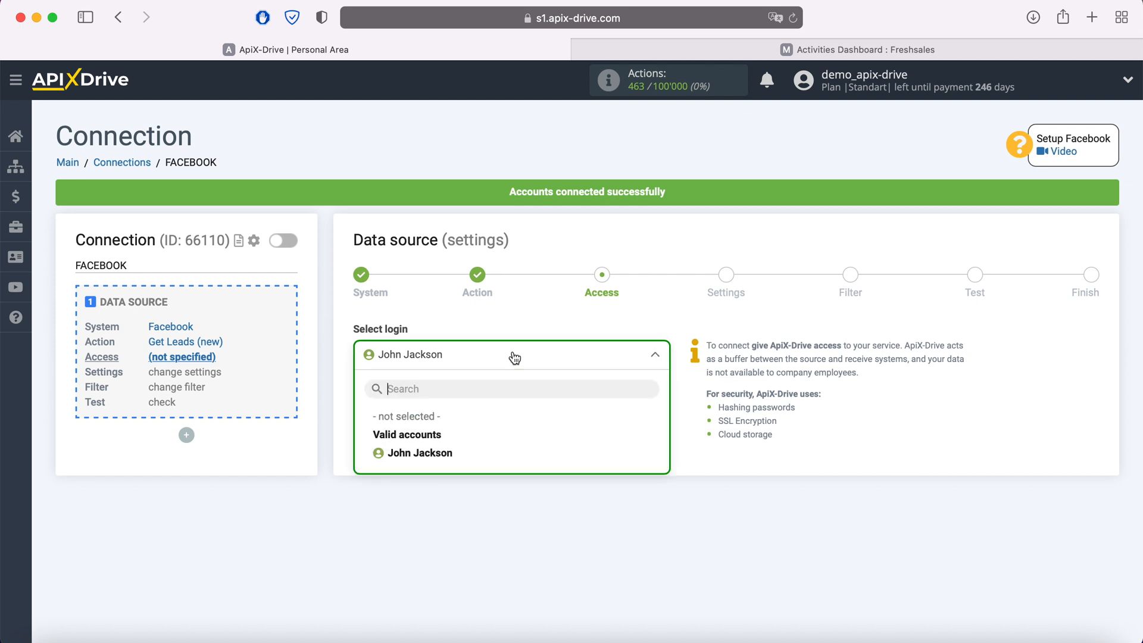
{"action": "left_click", "coordinate": [429, 454]}
{"action": "left_click", "coordinate": [450, 436]}
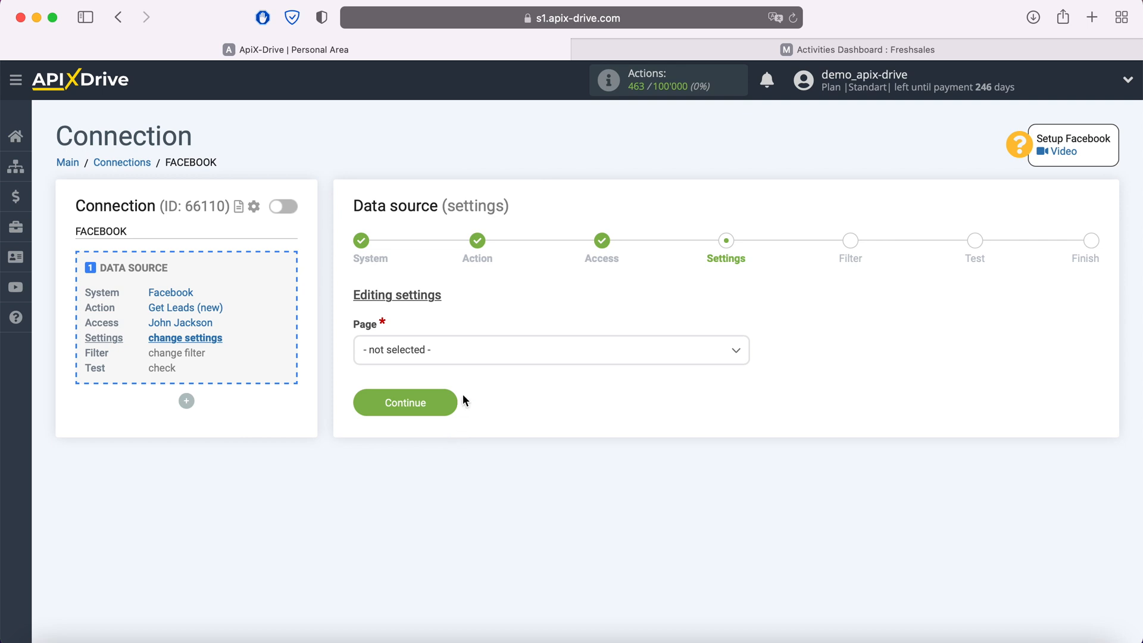
Set the page to FB Leads Forms, choose to select forms individually, include only FB Lead Form 20.05.2021 and continue
{"action": "left_click", "coordinate": [474, 356]}
{"action": "left_click", "coordinate": [441, 451]}
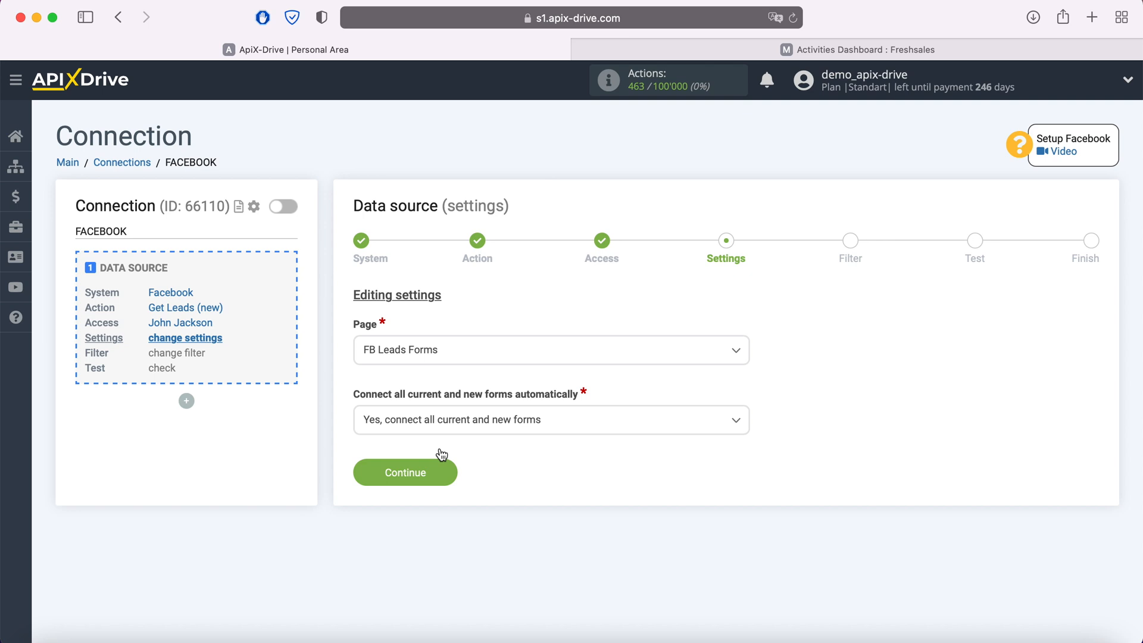
{"action": "left_click", "coordinate": [641, 431]}
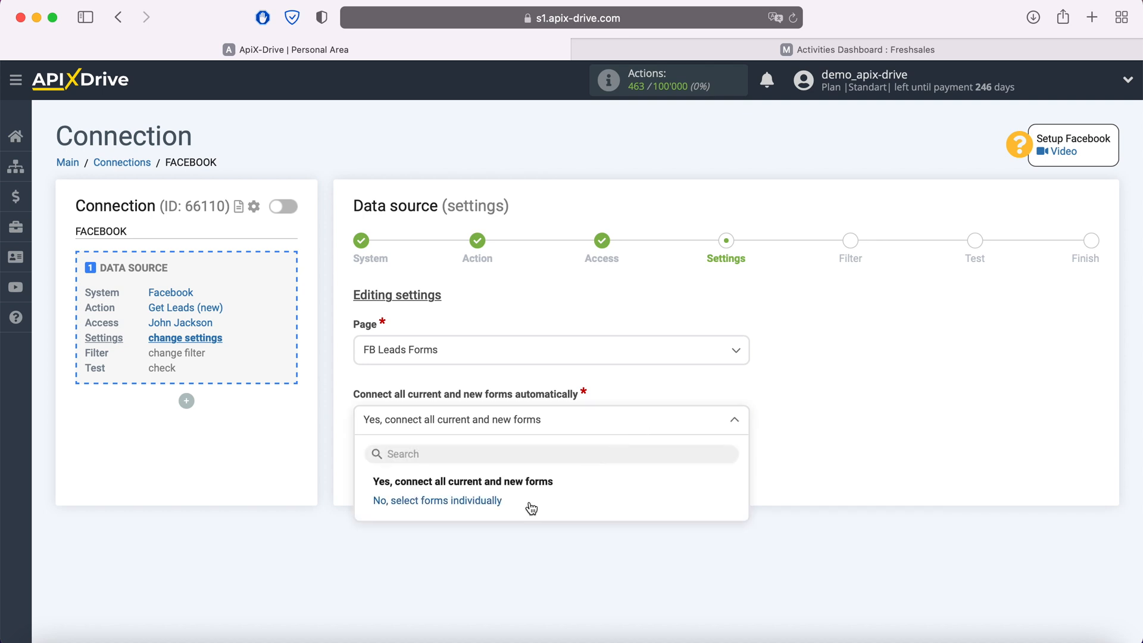
{"action": "left_click", "coordinate": [500, 502]}
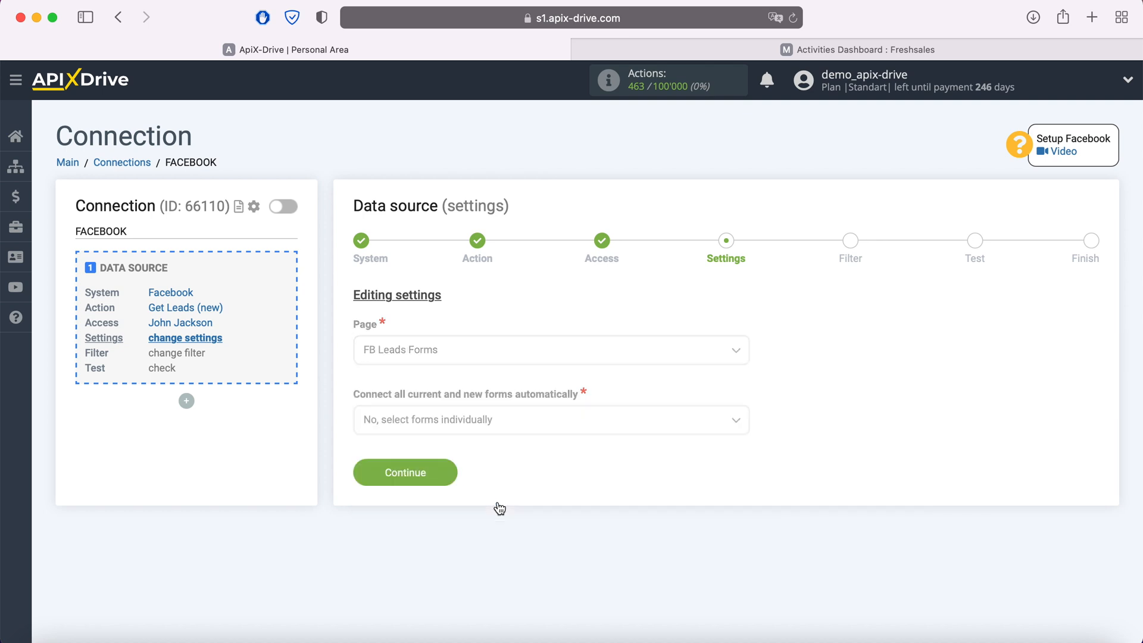
{"action": "left_click", "coordinate": [360, 483]}
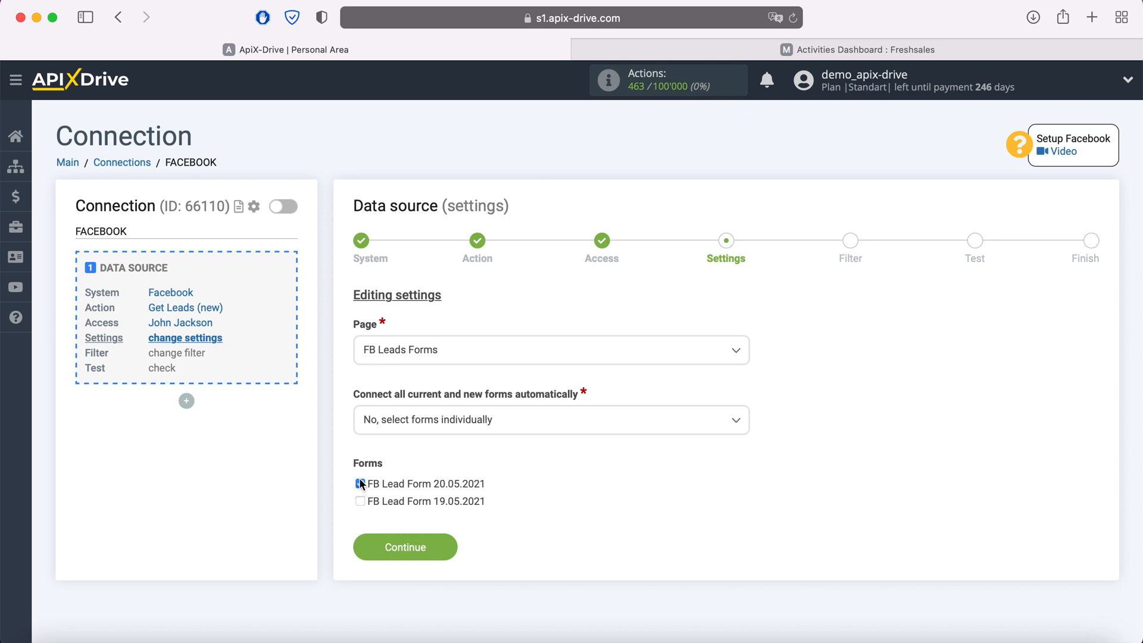
{"action": "left_click", "coordinate": [441, 541]}
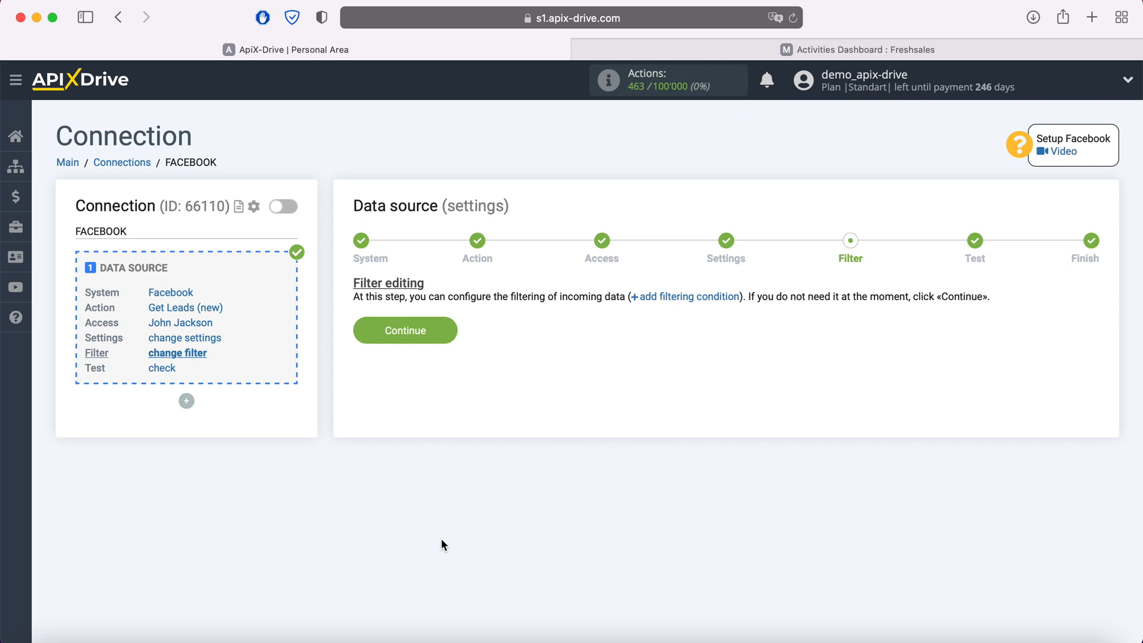
Complete the data source without a filtering condition, reviewing and accepting the Facebook test lead data
{"action": "left_click", "coordinate": [439, 337]}
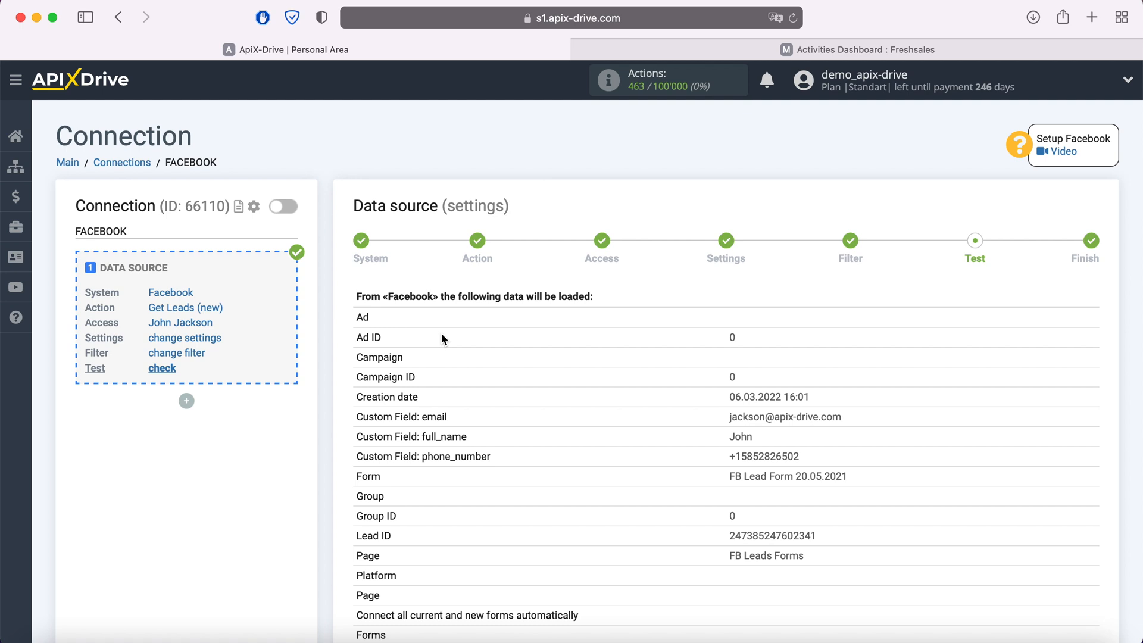
{"action": "scroll", "coordinate": [440, 332], "scroll_direction": "down", "scroll_amount": 2}
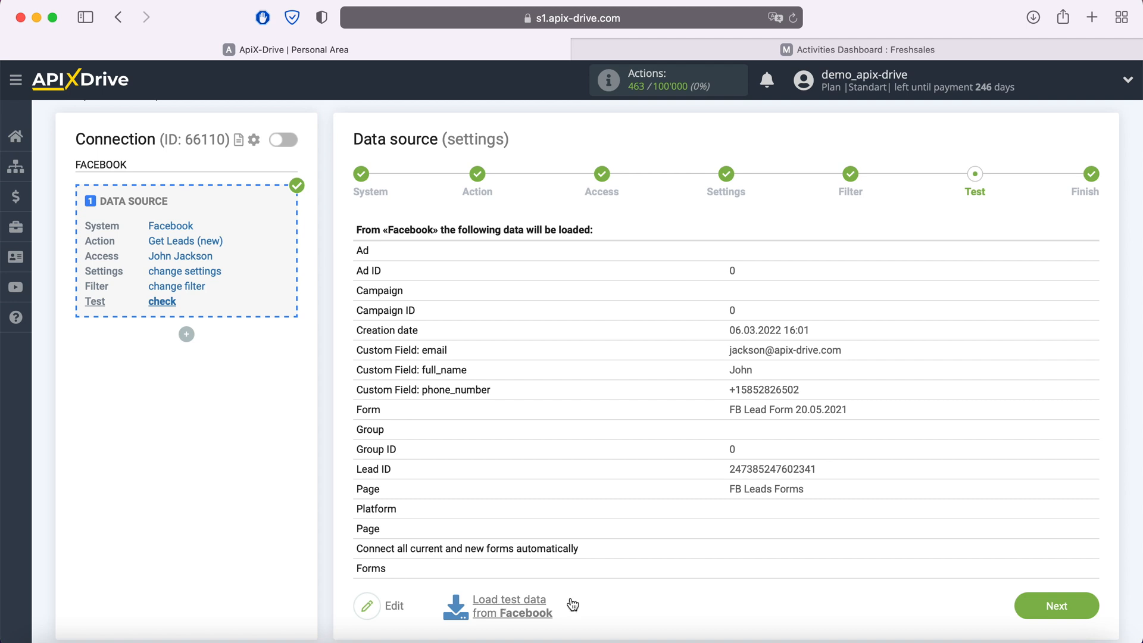
{"action": "left_click", "coordinate": [1081, 599]}
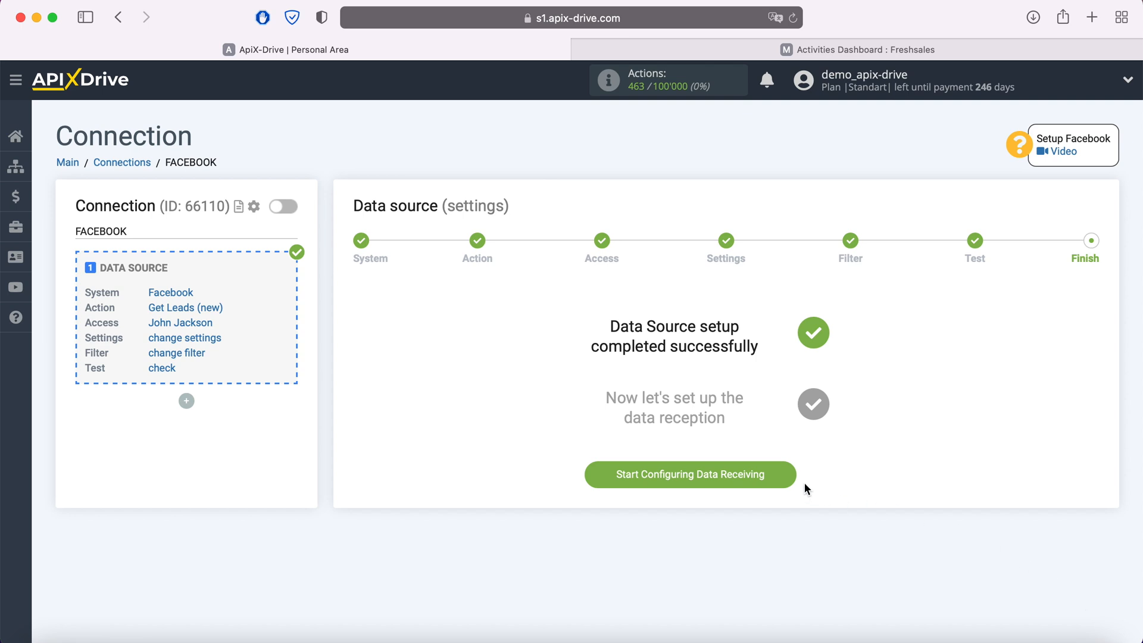
Start configuring data receiving and set Freshworks as the data destination system
{"action": "left_click", "coordinate": [789, 475]}
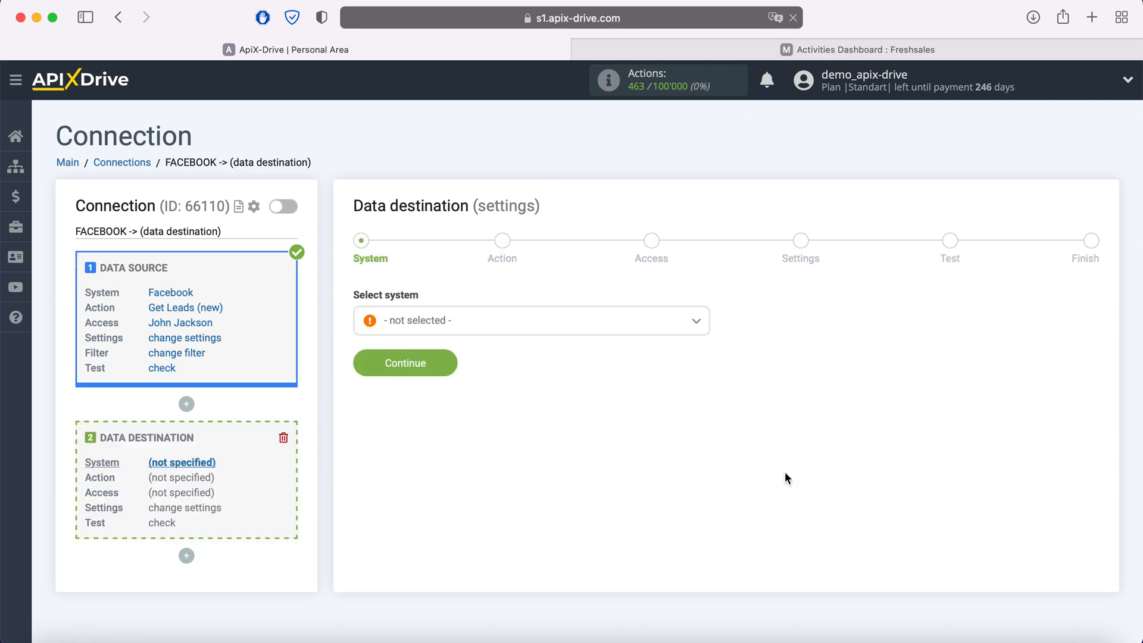
{"action": "left_click", "coordinate": [564, 321]}
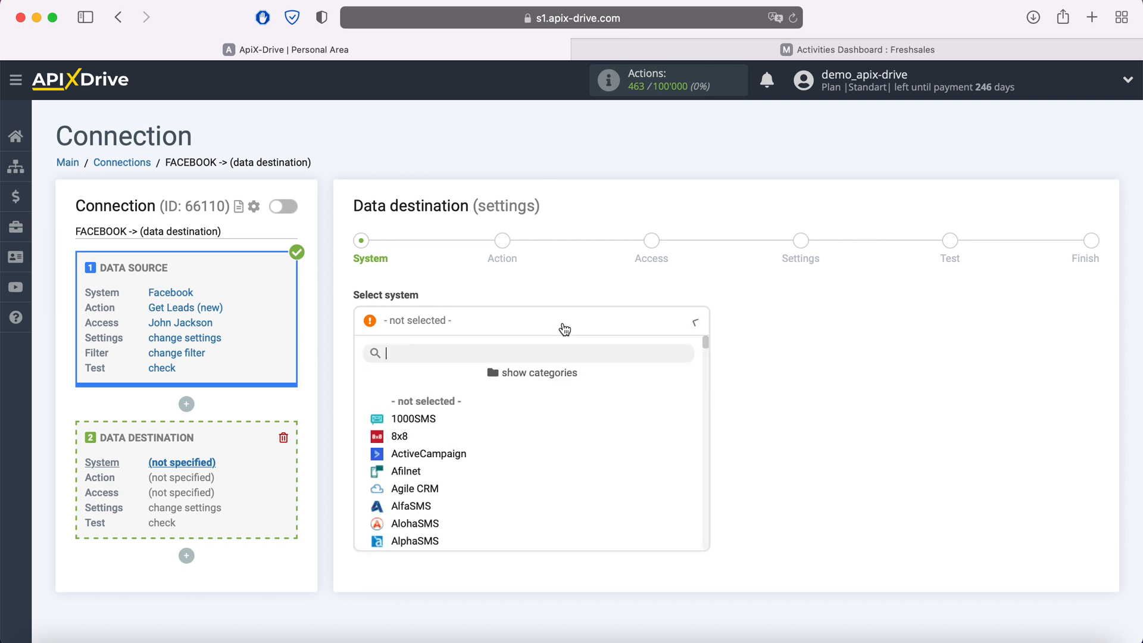
{"action": "scroll", "coordinate": [572, 439], "scroll_direction": "down", "scroll_amount": 2}
{"action": "scroll", "coordinate": [573, 439], "scroll_direction": "down", "scroll_amount": 10}
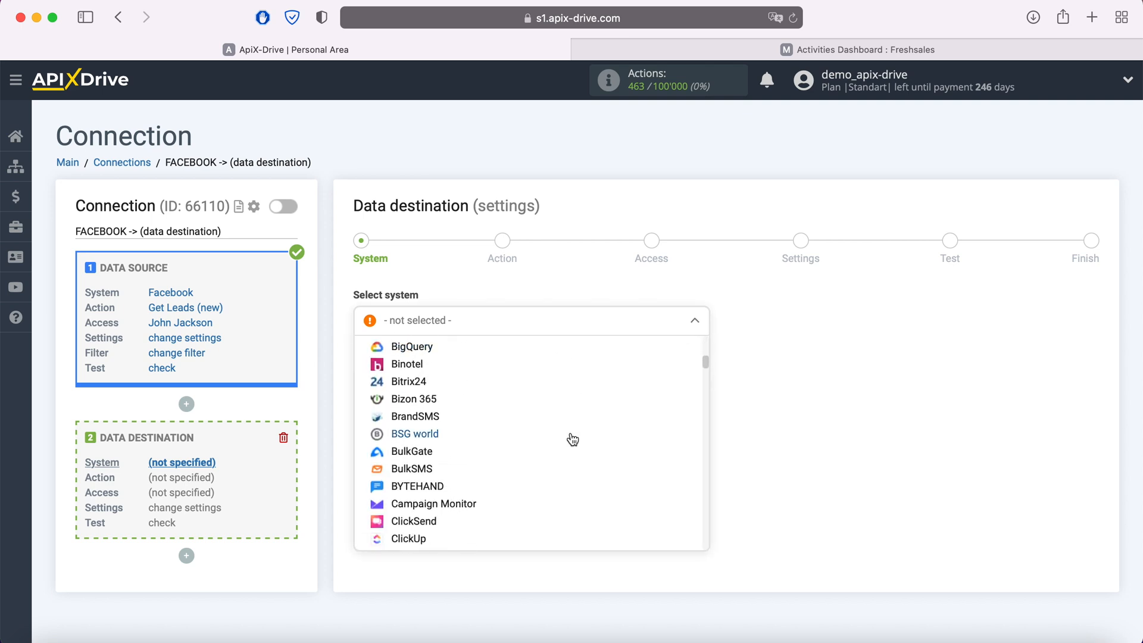
{"action": "scroll", "coordinate": [571, 438], "scroll_direction": "down", "scroll_amount": 6}
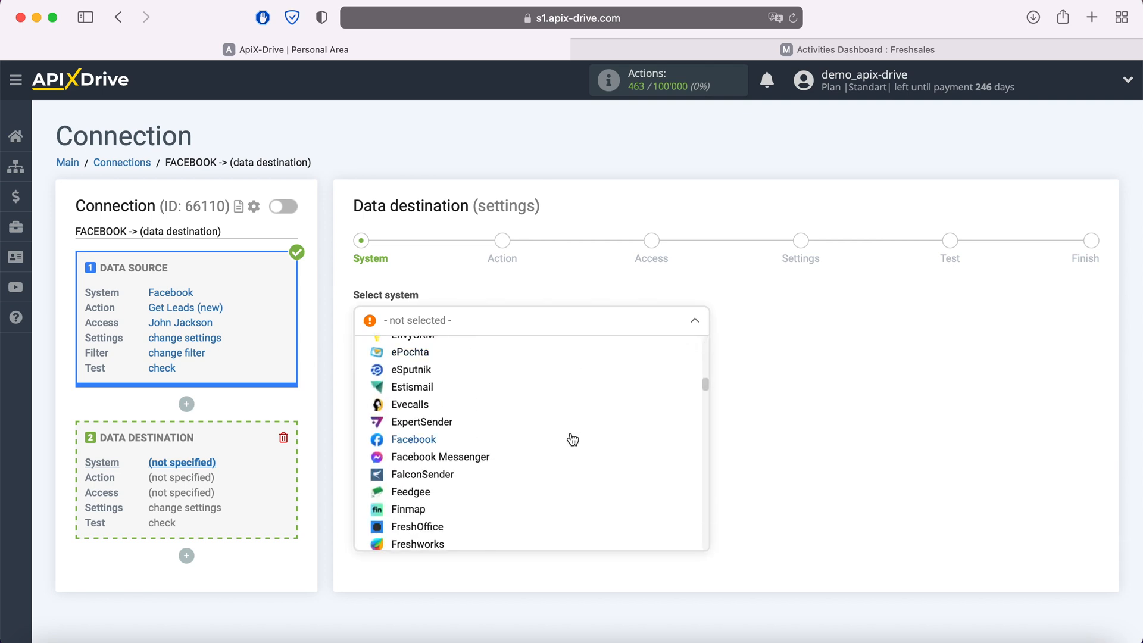
{"action": "left_click", "coordinate": [420, 460]}
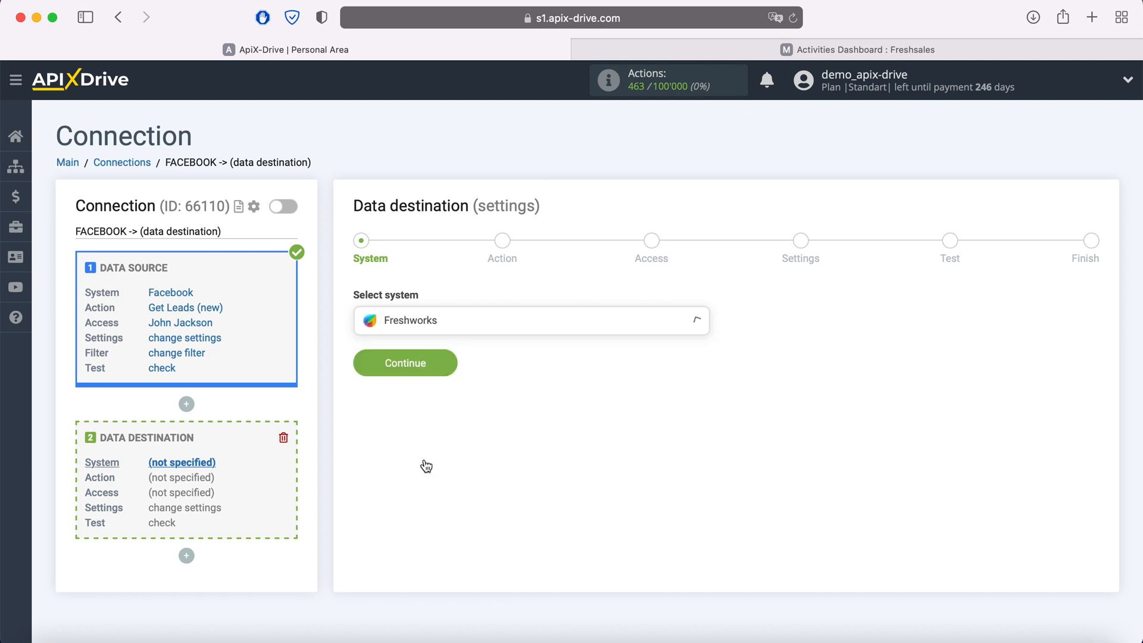
{"action": "left_click", "coordinate": [447, 364]}
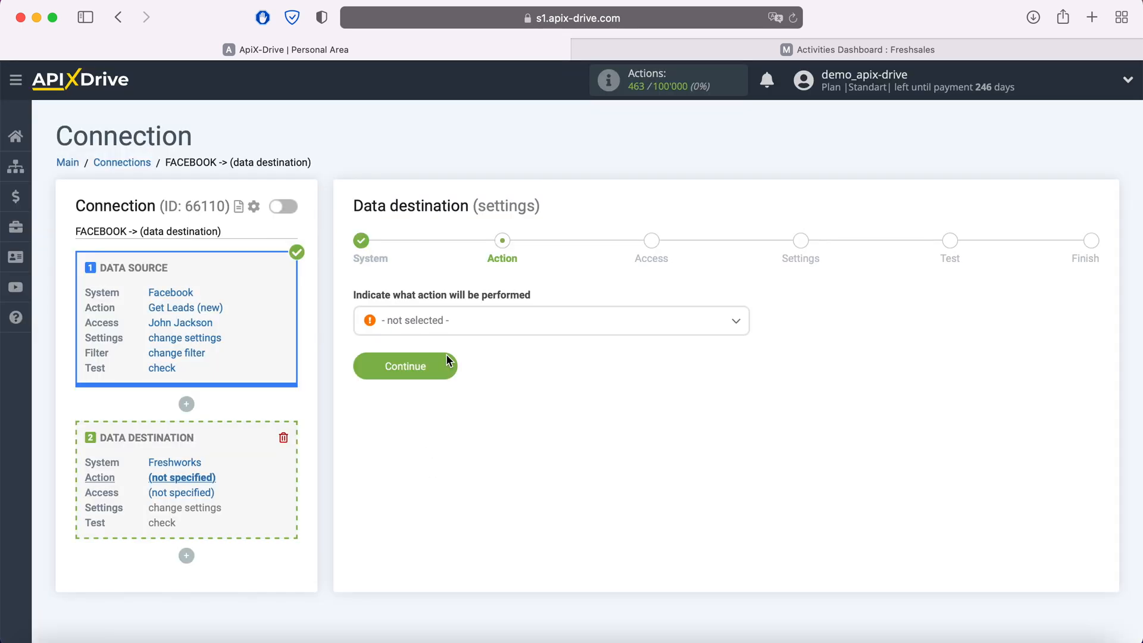
Set the Freshworks destination action to Create Deal and continue to the access settings
{"action": "left_click", "coordinate": [482, 324]}
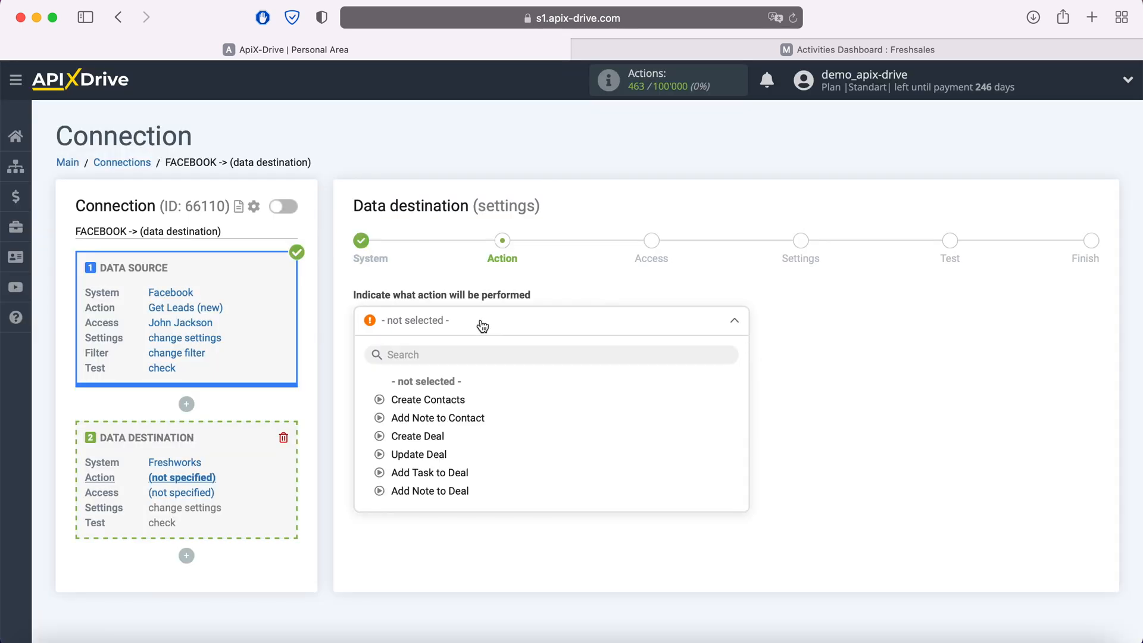
{"action": "left_click", "coordinate": [437, 436]}
{"action": "left_click", "coordinate": [445, 370]}
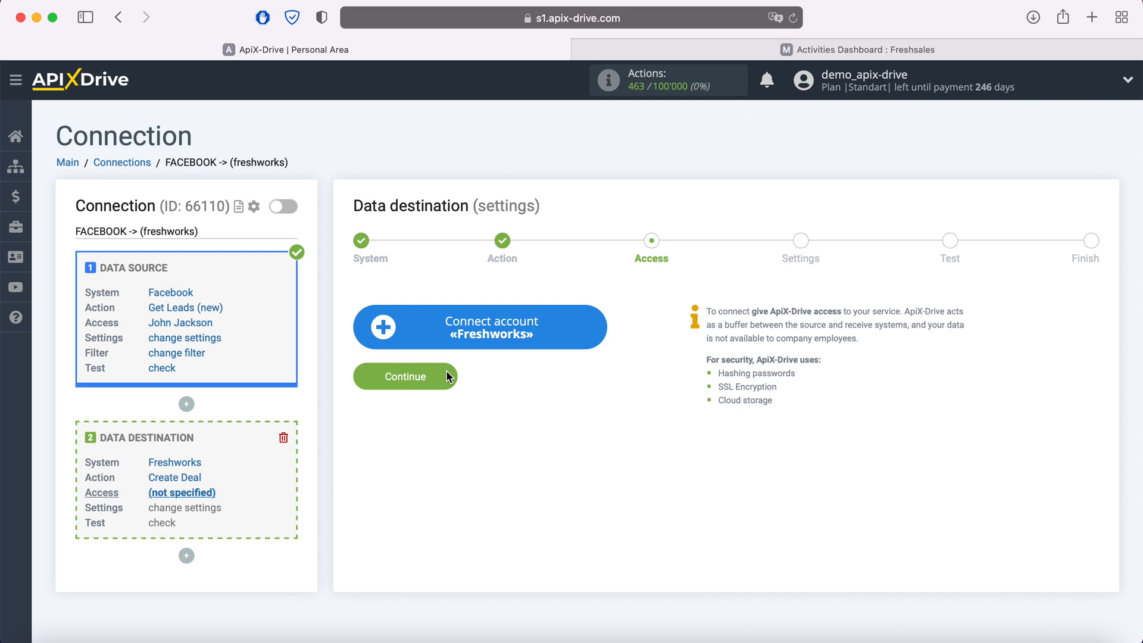
Start connecting a Freshworks account and fill its Domain with the myfreshworks.com domain copied from the Freshsales page address
{"action": "left_click", "coordinate": [588, 337]}
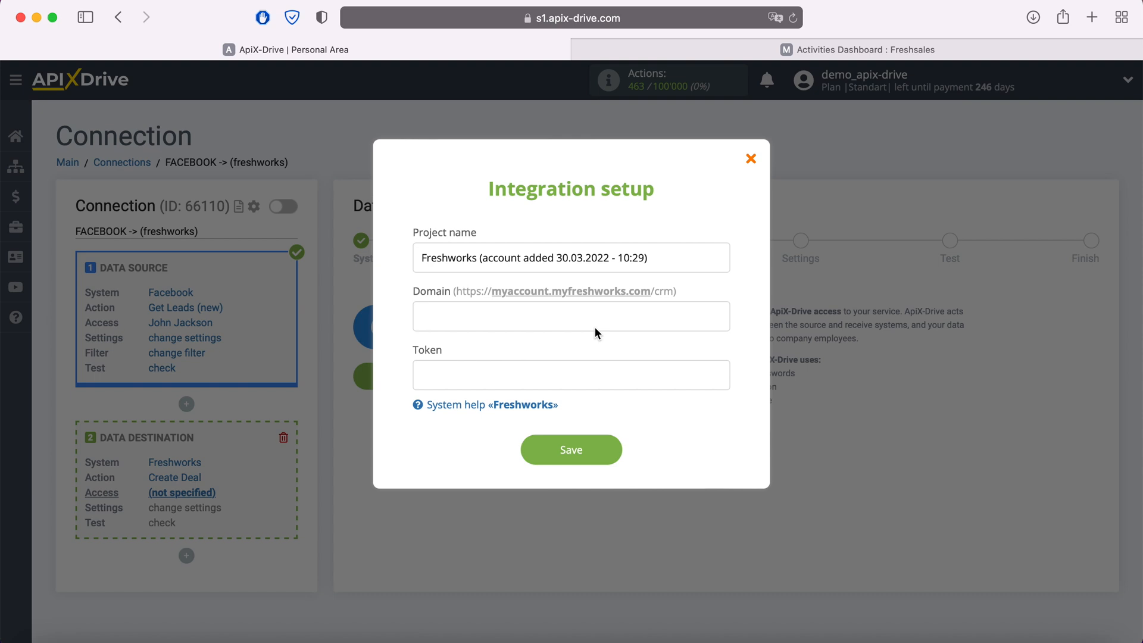
{"action": "left_click", "coordinate": [783, 54]}
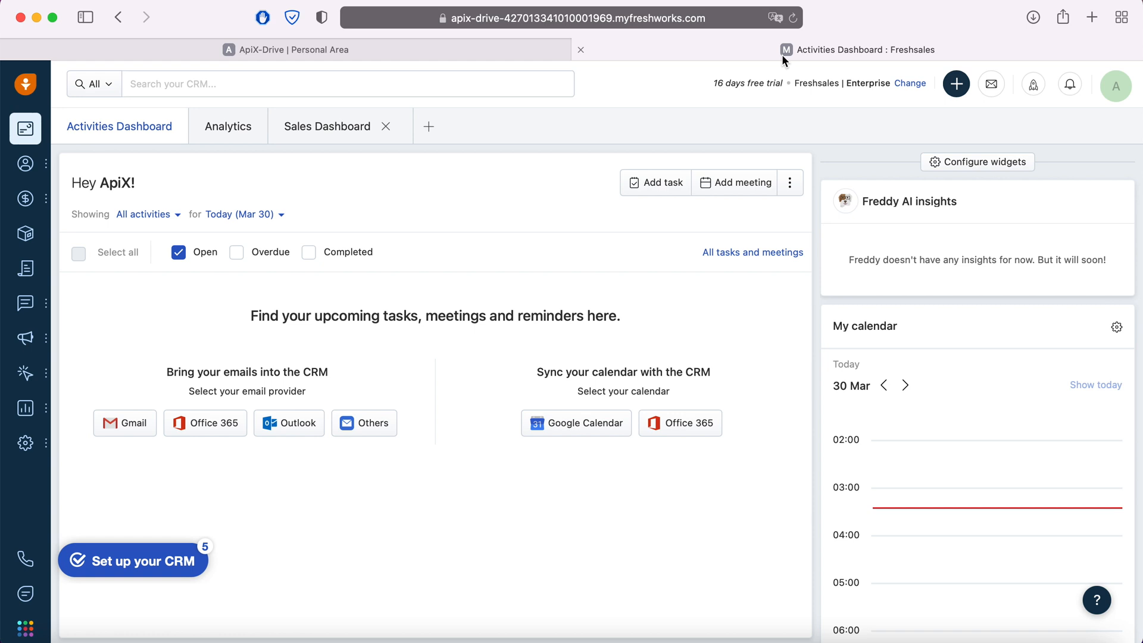
{"action": "left_click", "coordinate": [723, 18]}
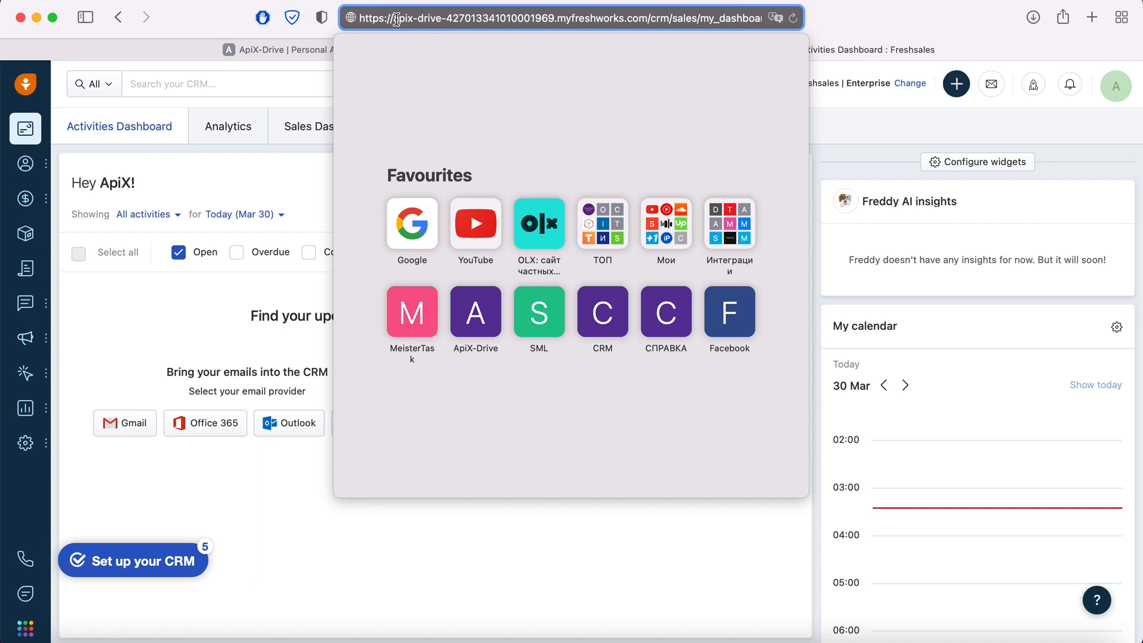
{"action": "left_click_drag", "start_coordinate": [393, 18], "coordinate": [648, 17]}
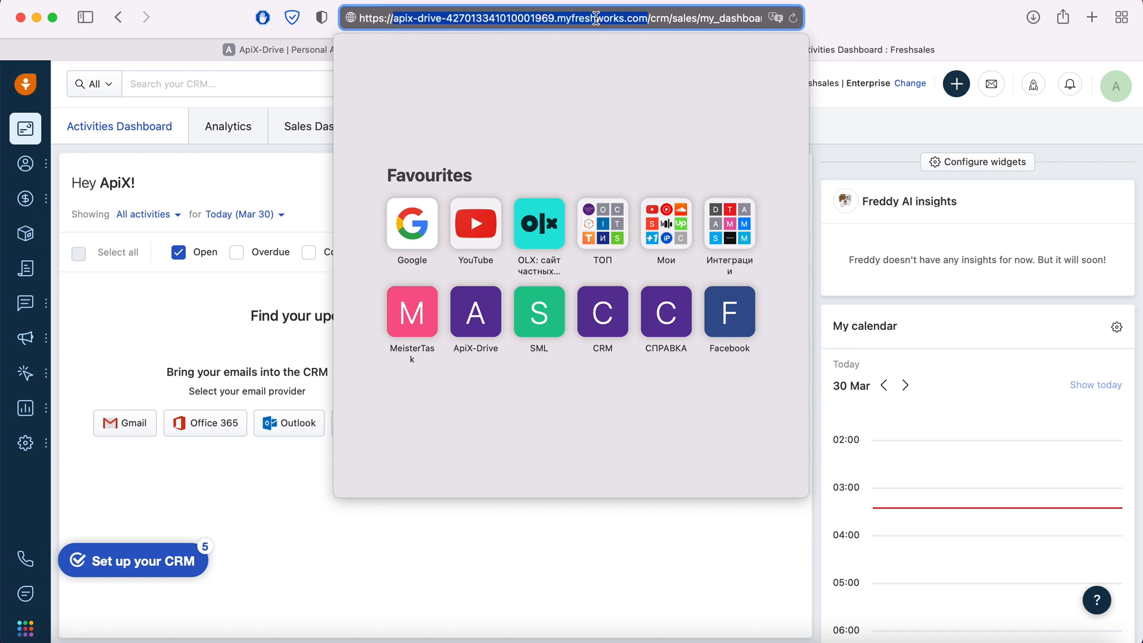
{"action": "right_click", "coordinate": [598, 24]}
{"action": "left_click", "coordinate": [620, 44]}
{"action": "left_click", "coordinate": [263, 52]}
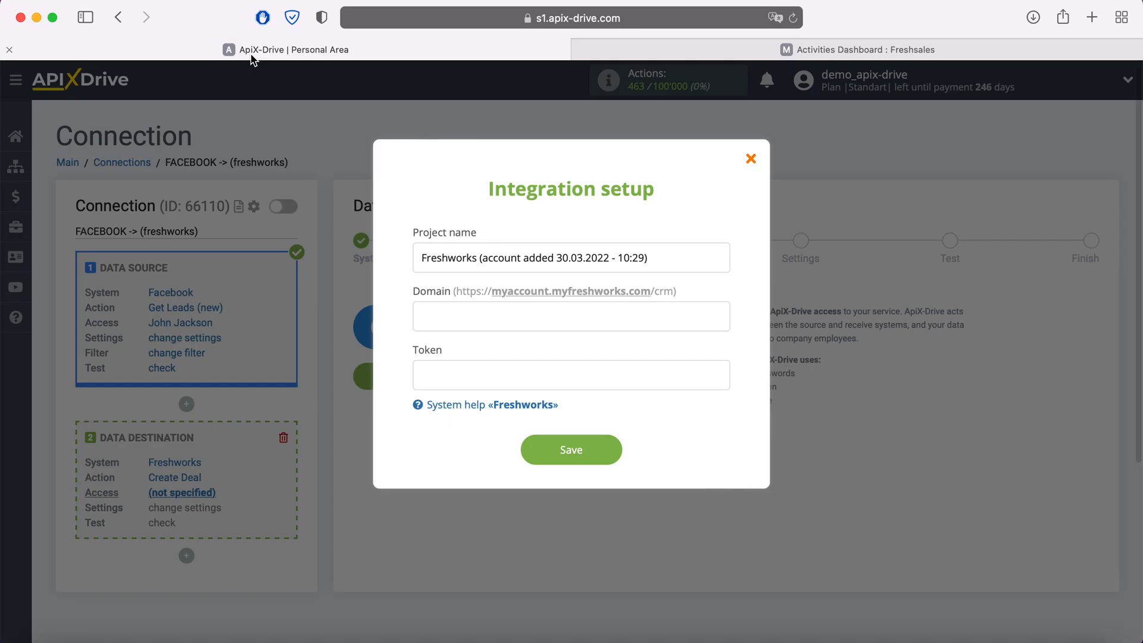
{"action": "right_click", "coordinate": [445, 309]}
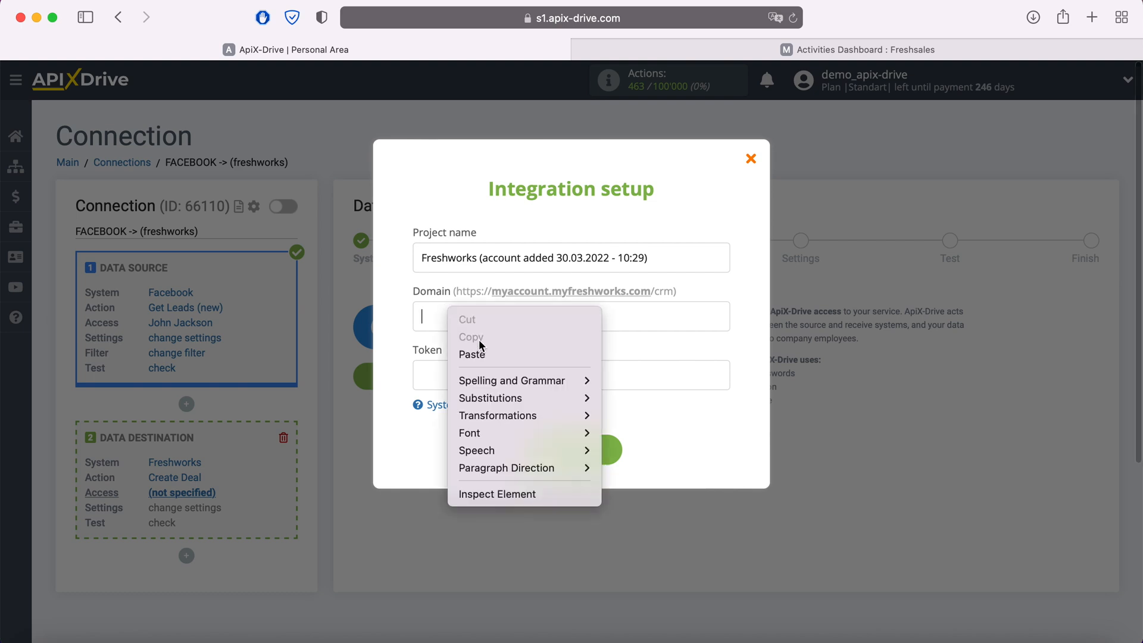
{"action": "left_click", "coordinate": [504, 359]}
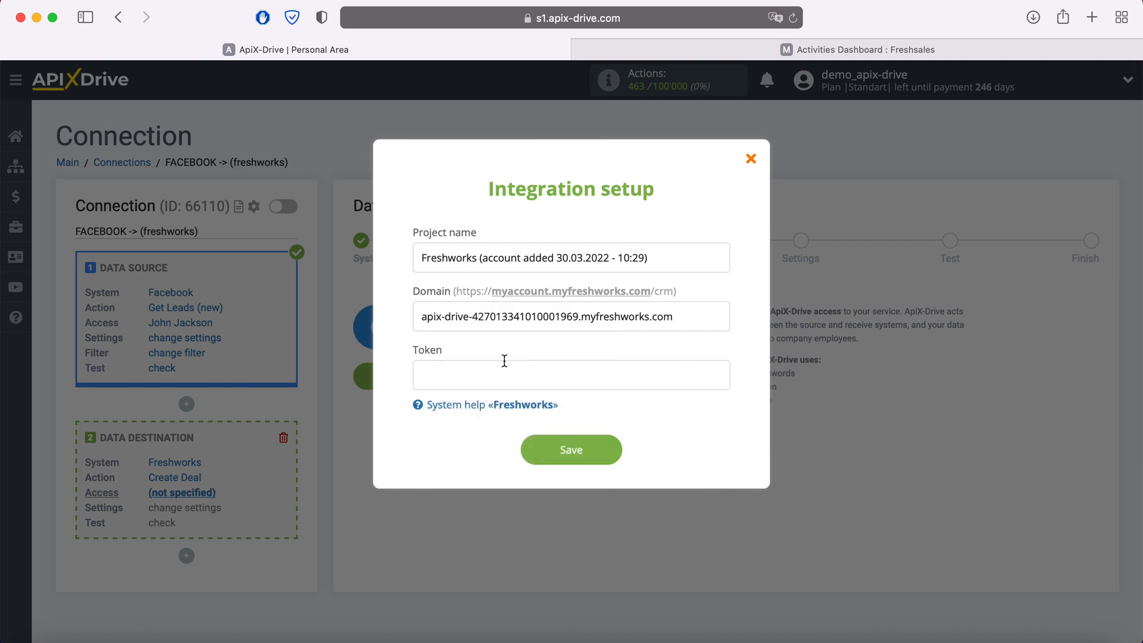
Switch to Freshsales, go to the API settings in the personal settings and pass the robot check to reveal the API key
{"action": "left_click", "coordinate": [801, 52]}
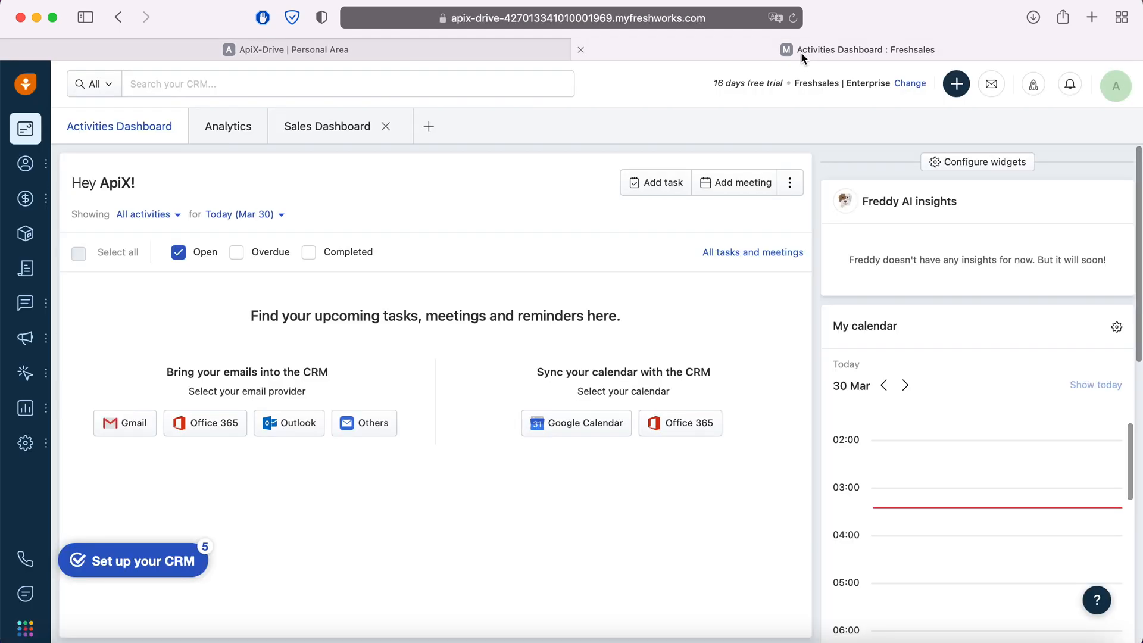
{"action": "left_click", "coordinate": [1117, 87]}
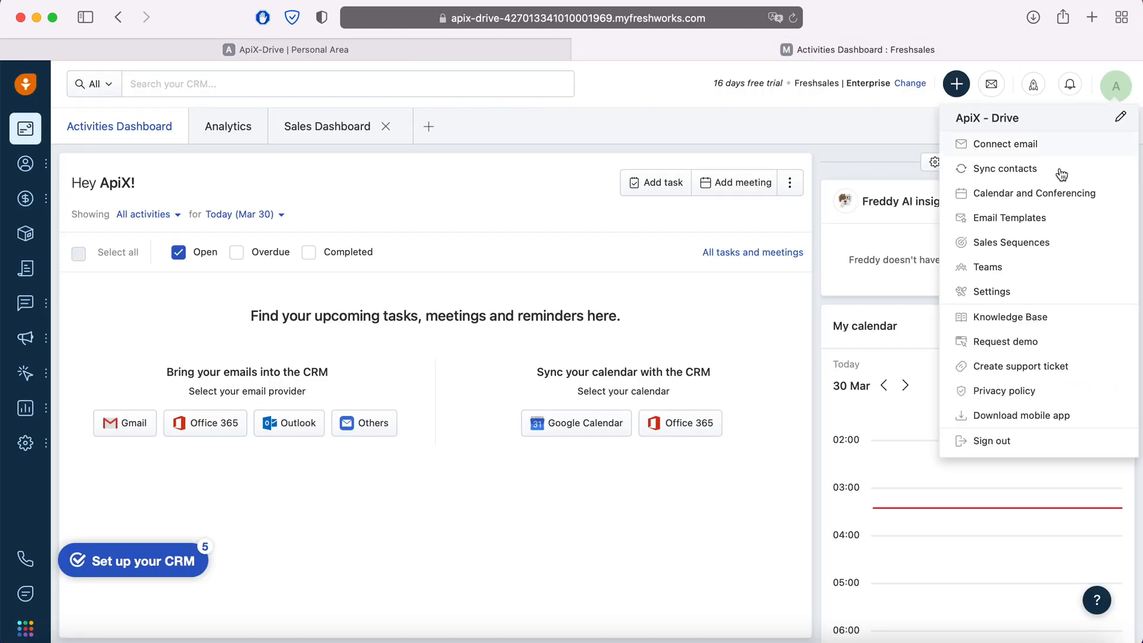
{"action": "left_click", "coordinate": [992, 291]}
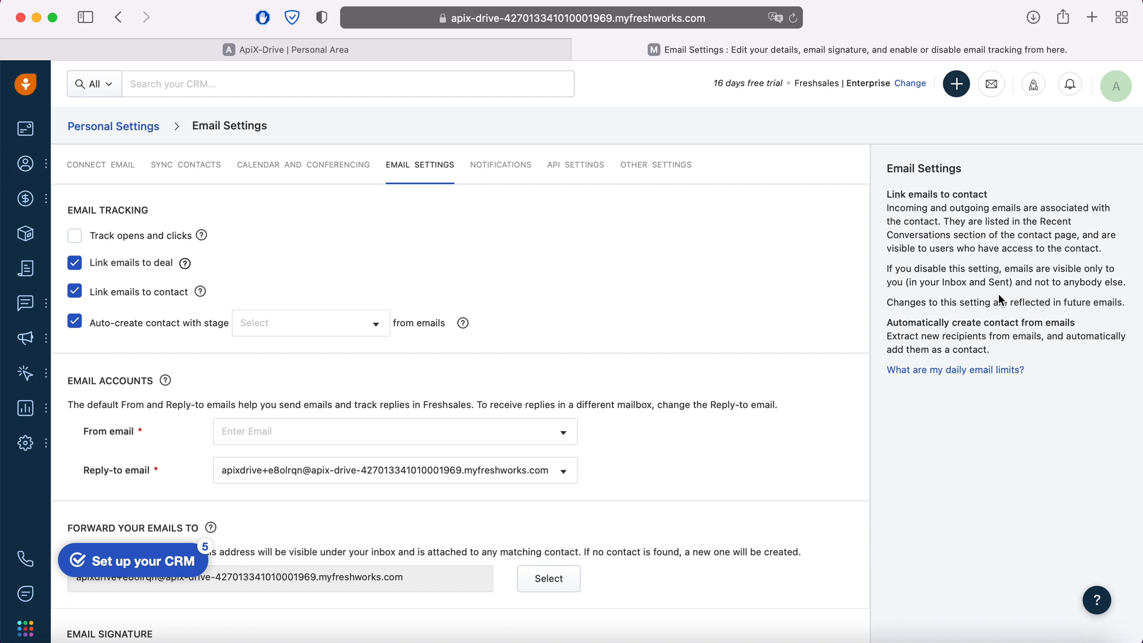
{"action": "left_click", "coordinate": [566, 164]}
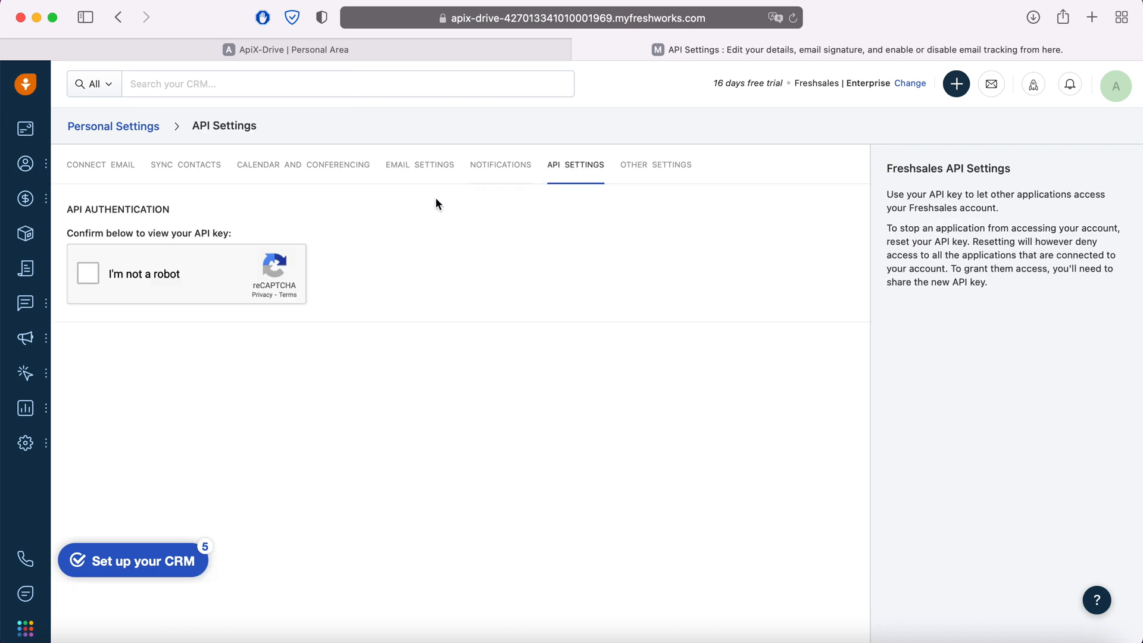
{"action": "left_click", "coordinate": [88, 273]}
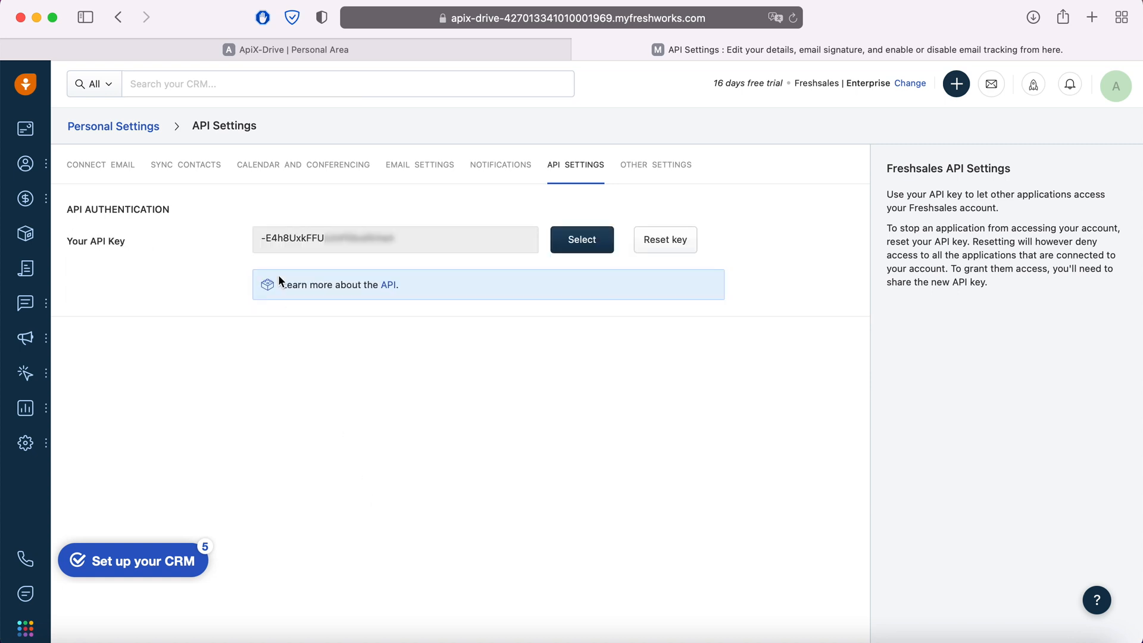
Copy the API key from Freshsales, paste it as the Token in the ApiX-Drive integration setup and save
{"action": "left_click_drag", "start_coordinate": [262, 238], "coordinate": [416, 236]}
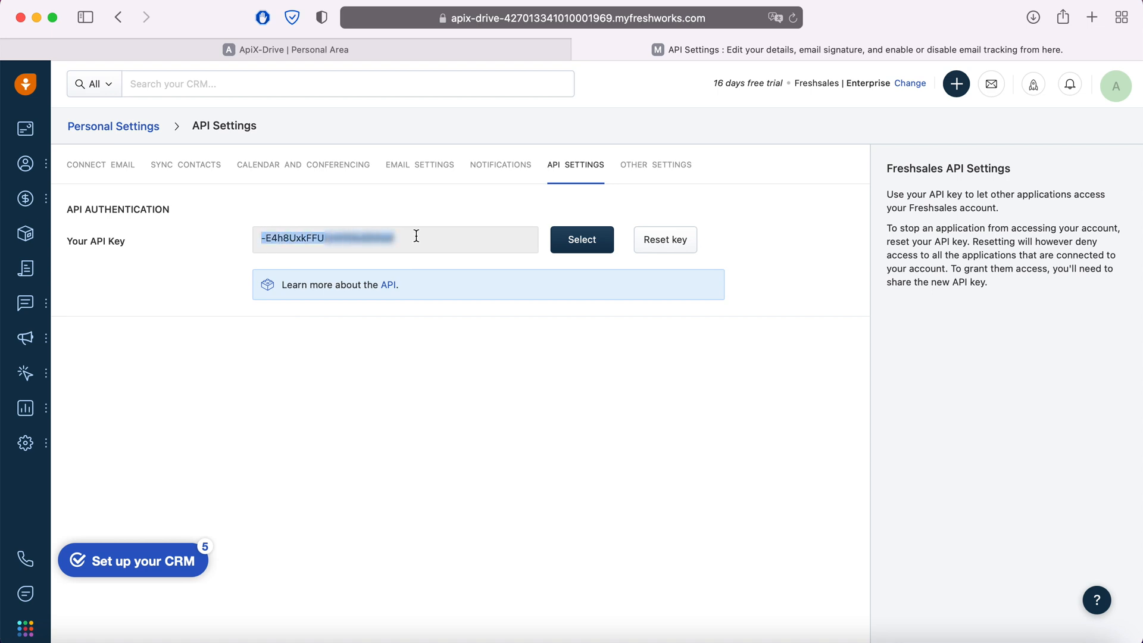
{"action": "right_click", "coordinate": [371, 232]}
{"action": "left_click", "coordinate": [416, 301]}
{"action": "left_click", "coordinate": [294, 49]}
{"action": "right_click", "coordinate": [468, 381]}
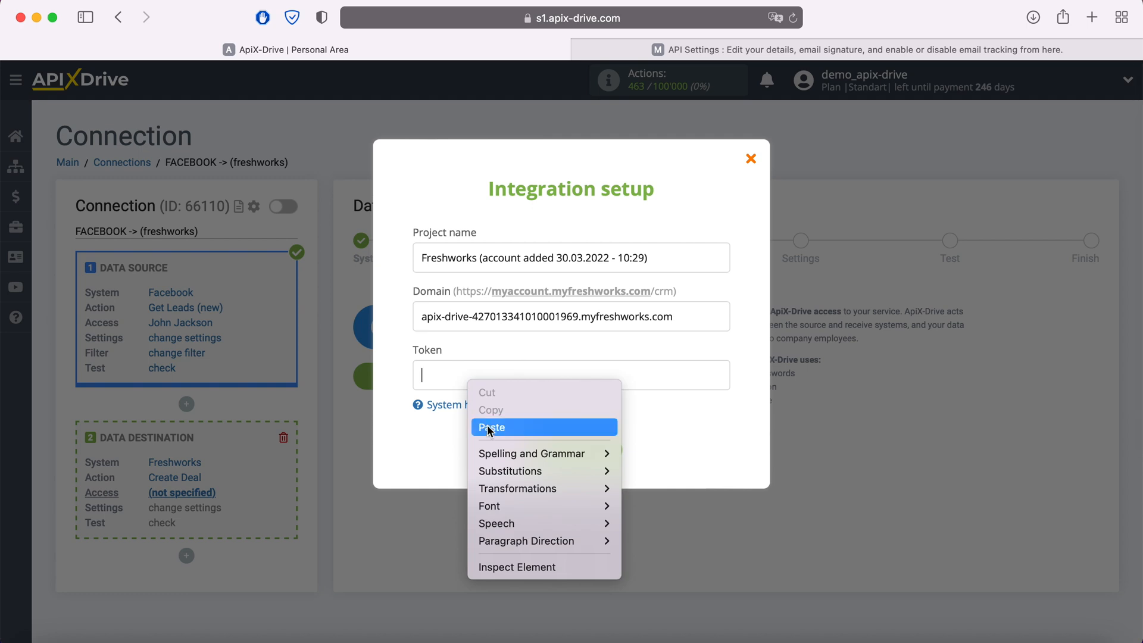
{"action": "left_click", "coordinate": [489, 427]}
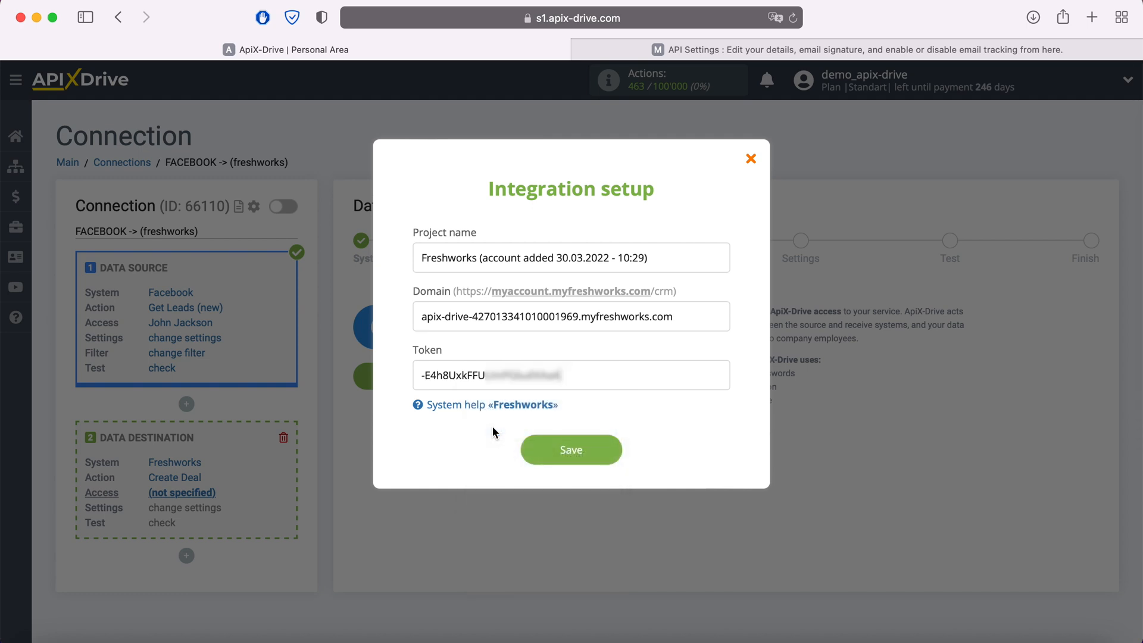
{"action": "left_click", "coordinate": [612, 452]}
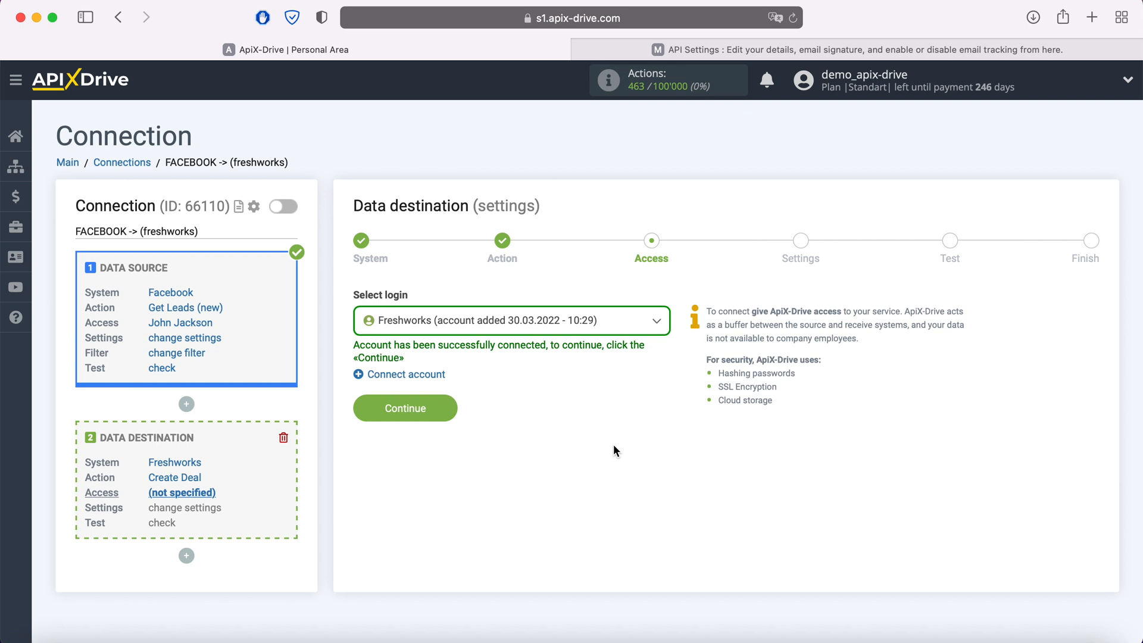
Select the login Freshworks (account added 30.03.2022 - 10:29) for the data destination and continue to its settings
{"action": "left_click", "coordinate": [599, 326]}
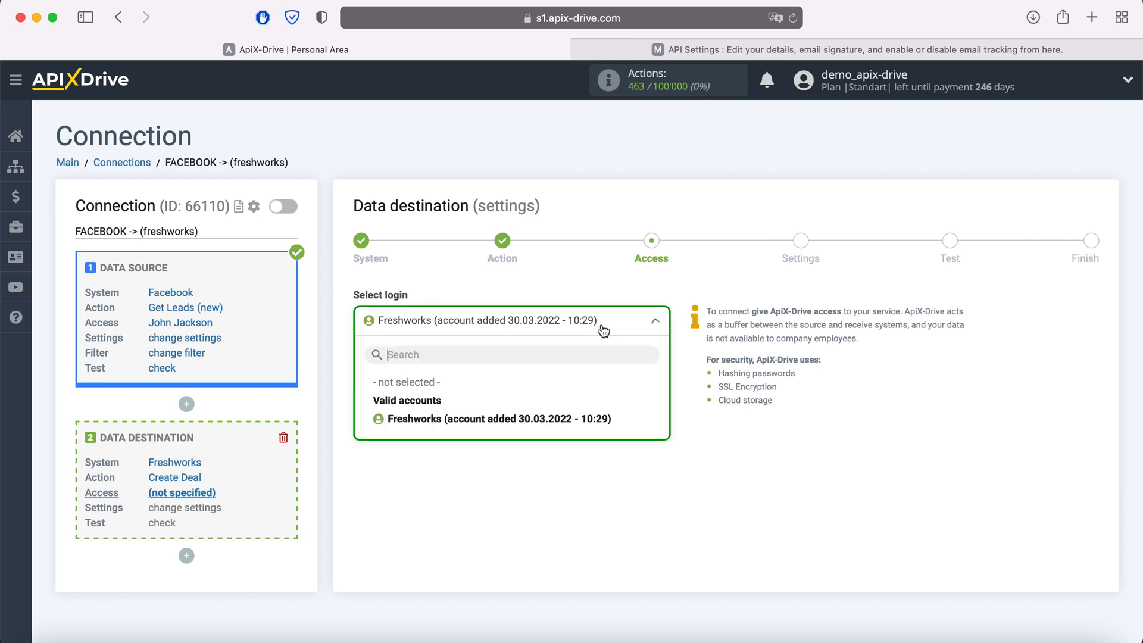
{"action": "left_click", "coordinate": [559, 418]}
{"action": "left_click", "coordinate": [443, 408]}
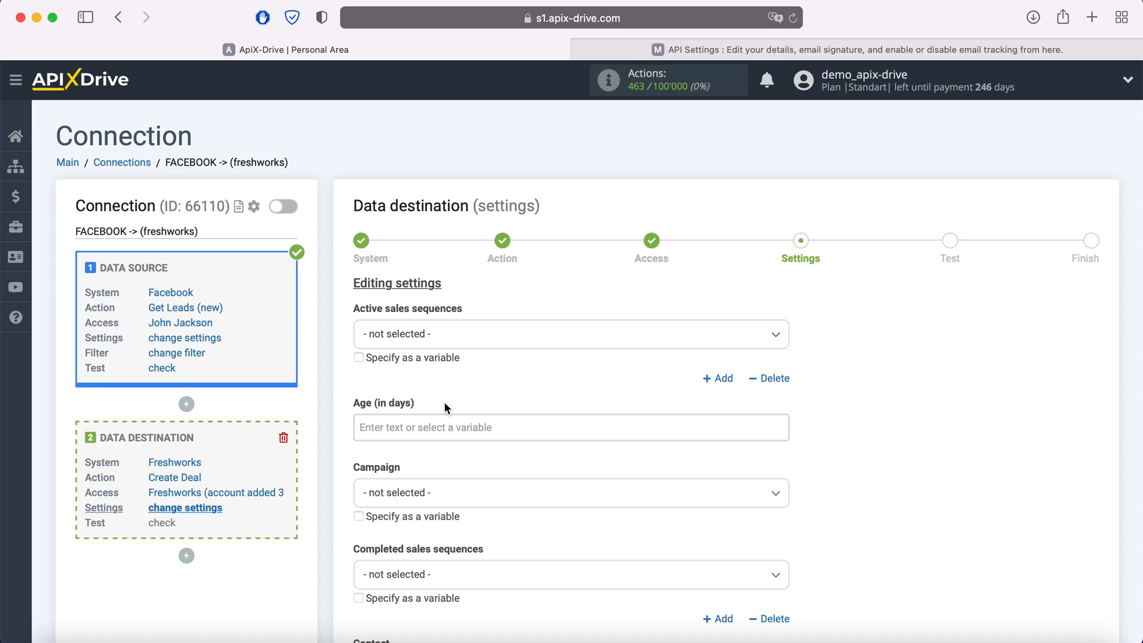
Map the contact's E-mail to the Facebook email custom field and First name to the full_name custom field
{"action": "scroll", "coordinate": [444, 402], "scroll_direction": "down", "scroll_amount": 5}
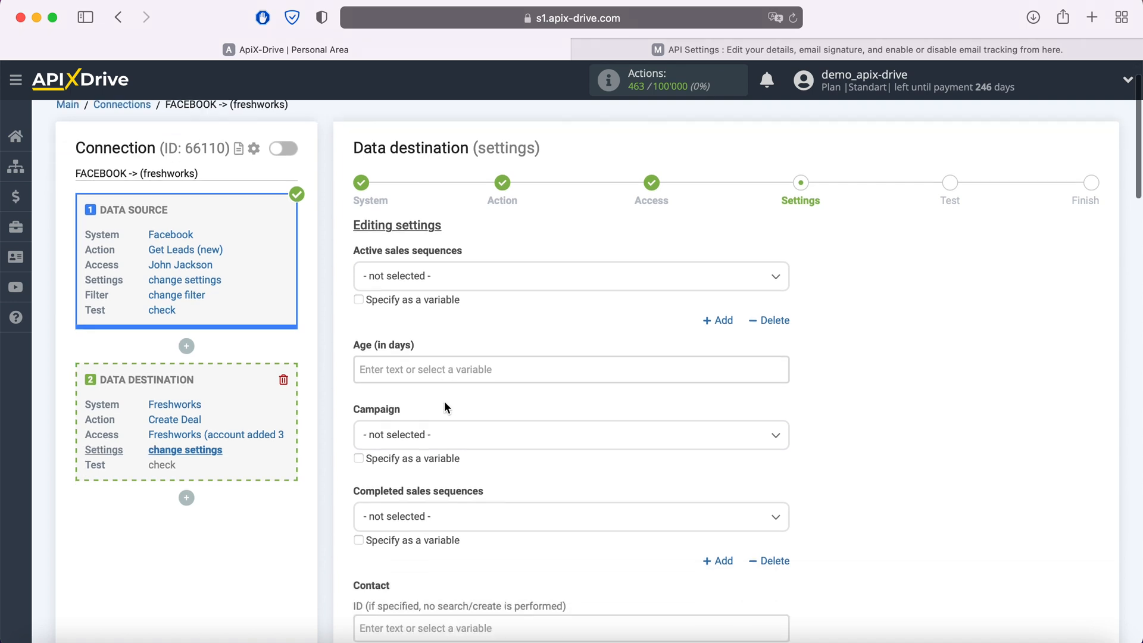
{"action": "scroll", "coordinate": [429, 375], "scroll_direction": "down", "scroll_amount": 1}
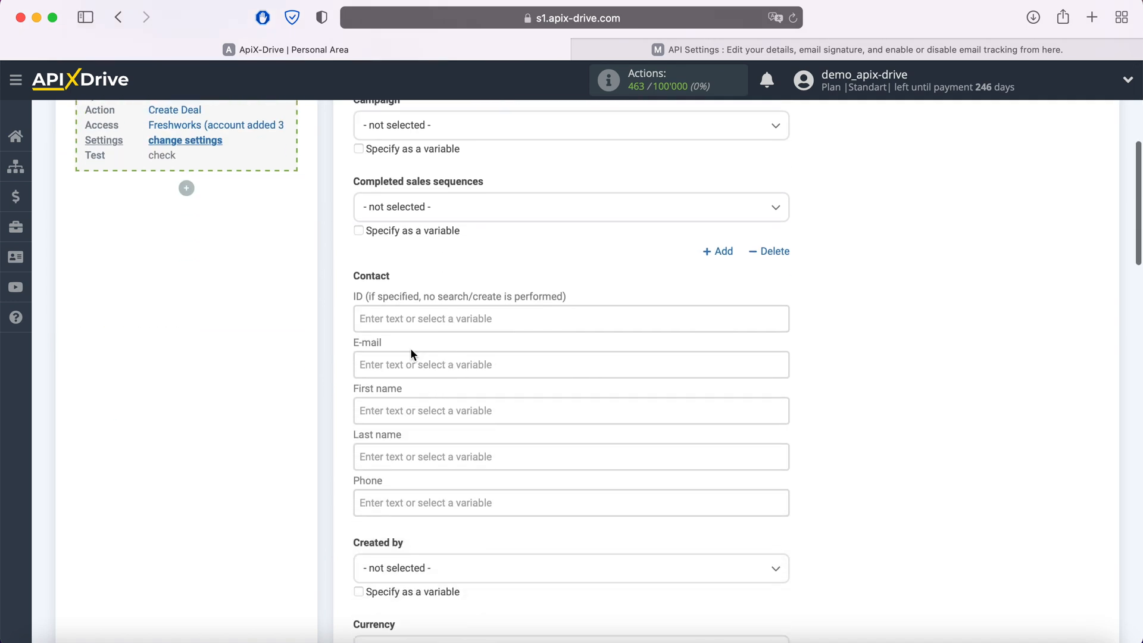
{"action": "left_click", "coordinate": [409, 363]}
{"action": "scroll", "coordinate": [615, 365], "scroll_direction": "down", "scroll_amount": 3}
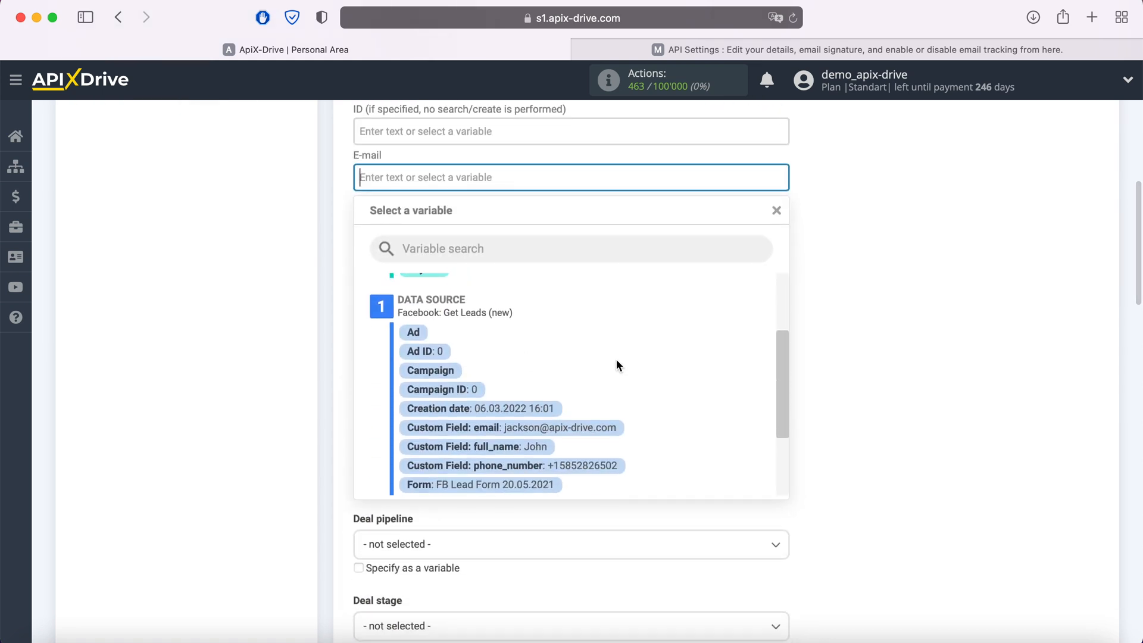
{"action": "left_click", "coordinate": [588, 431]}
{"action": "left_click", "coordinate": [447, 225]}
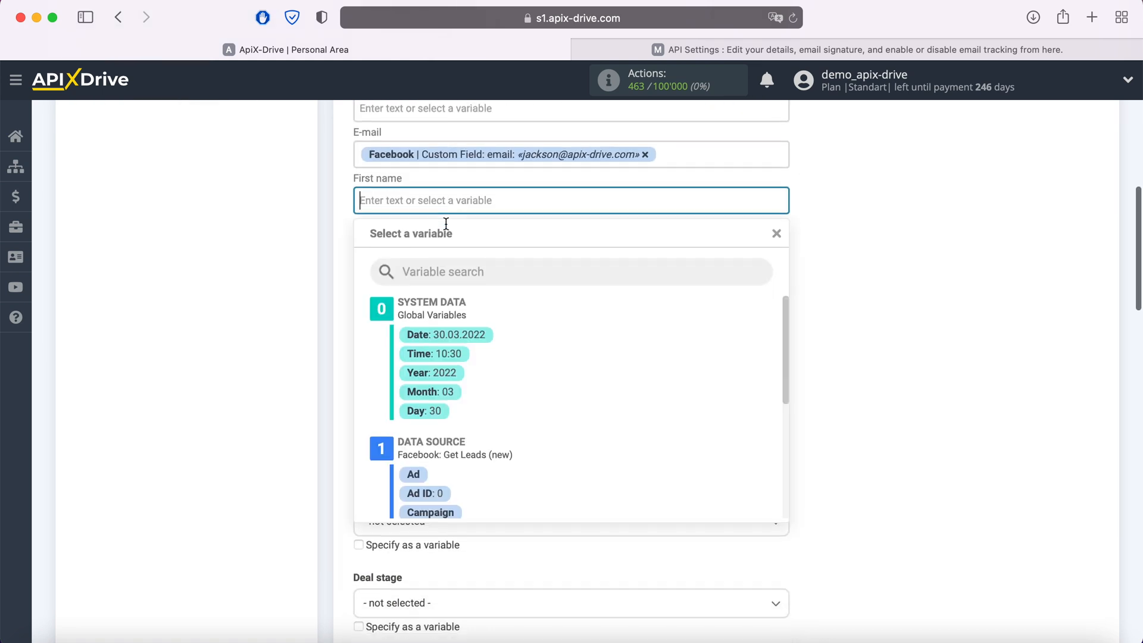
{"action": "scroll", "coordinate": [561, 350], "scroll_direction": "down", "scroll_amount": 2}
{"action": "left_click", "coordinate": [535, 435]}
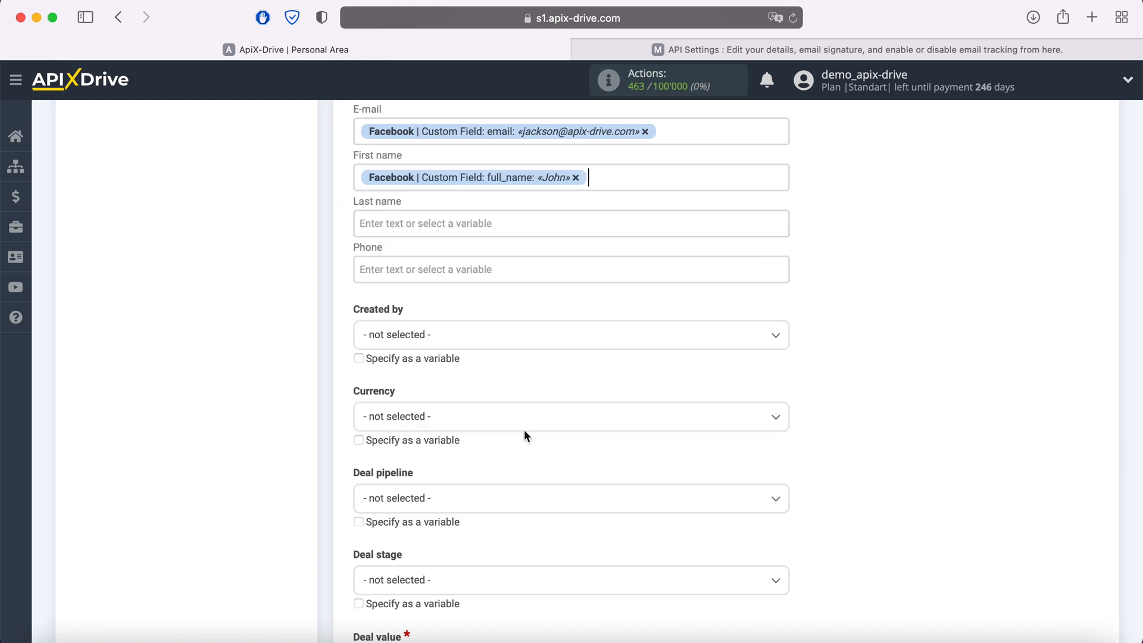
Map the contact's Last name to the Facebook full_name custom field and Phone to the phone_number custom field
{"action": "left_click", "coordinate": [512, 222]}
{"action": "scroll", "coordinate": [595, 375], "scroll_direction": "down", "scroll_amount": 2}
{"action": "scroll", "coordinate": [614, 375], "scroll_direction": "down", "scroll_amount": 1}
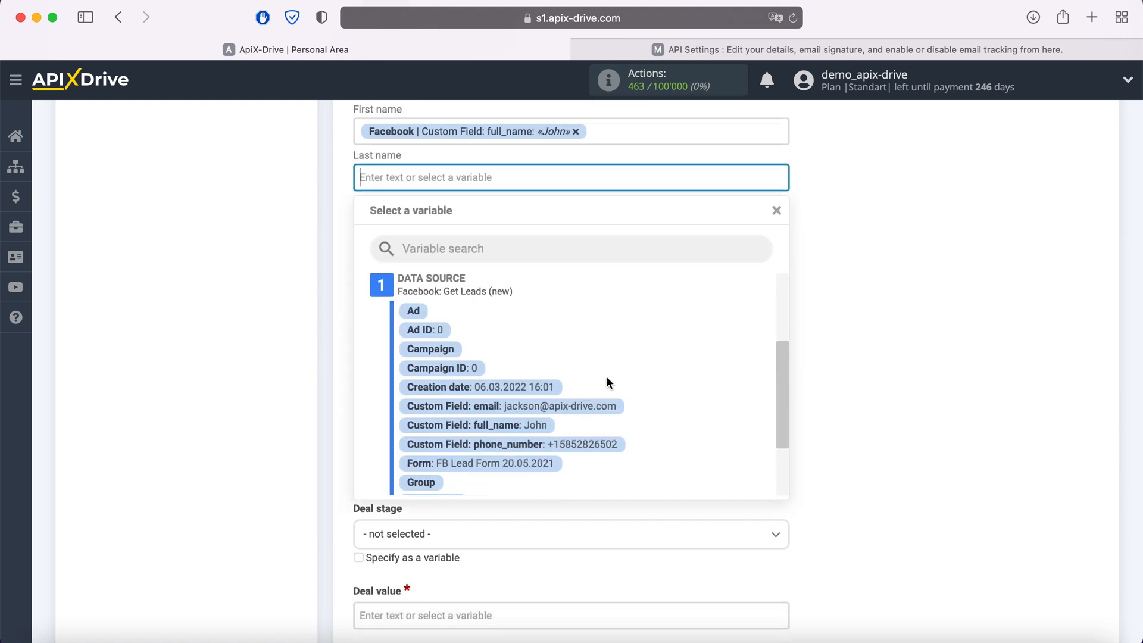
{"action": "left_click", "coordinate": [540, 434]}
{"action": "left_click", "coordinate": [460, 217]}
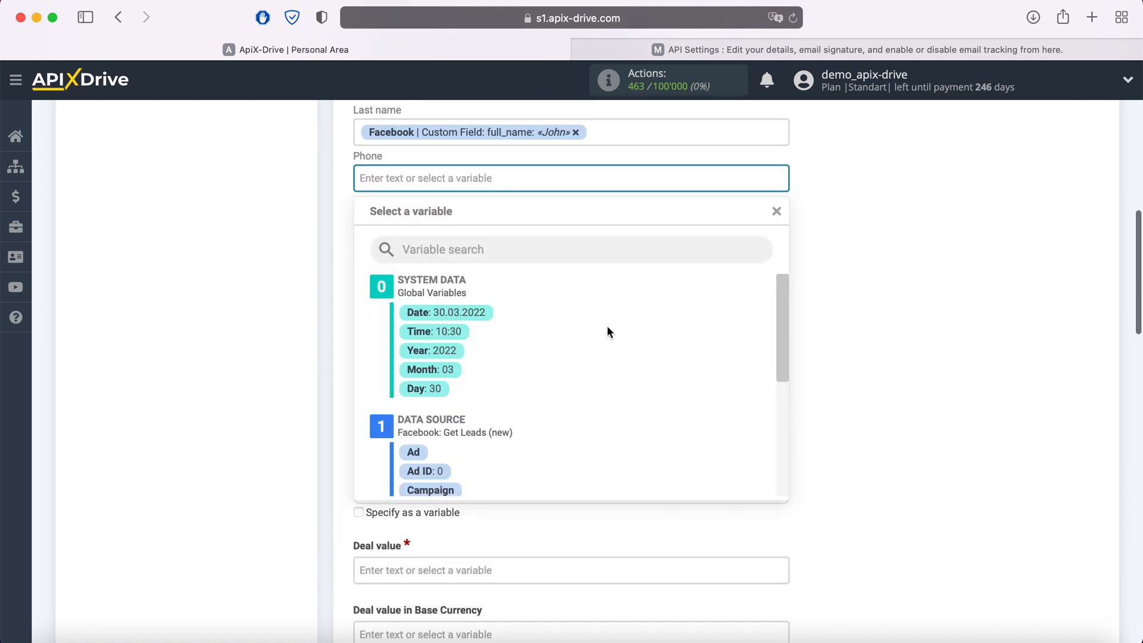
{"action": "scroll", "coordinate": [619, 322], "scroll_direction": "down", "scroll_amount": 2}
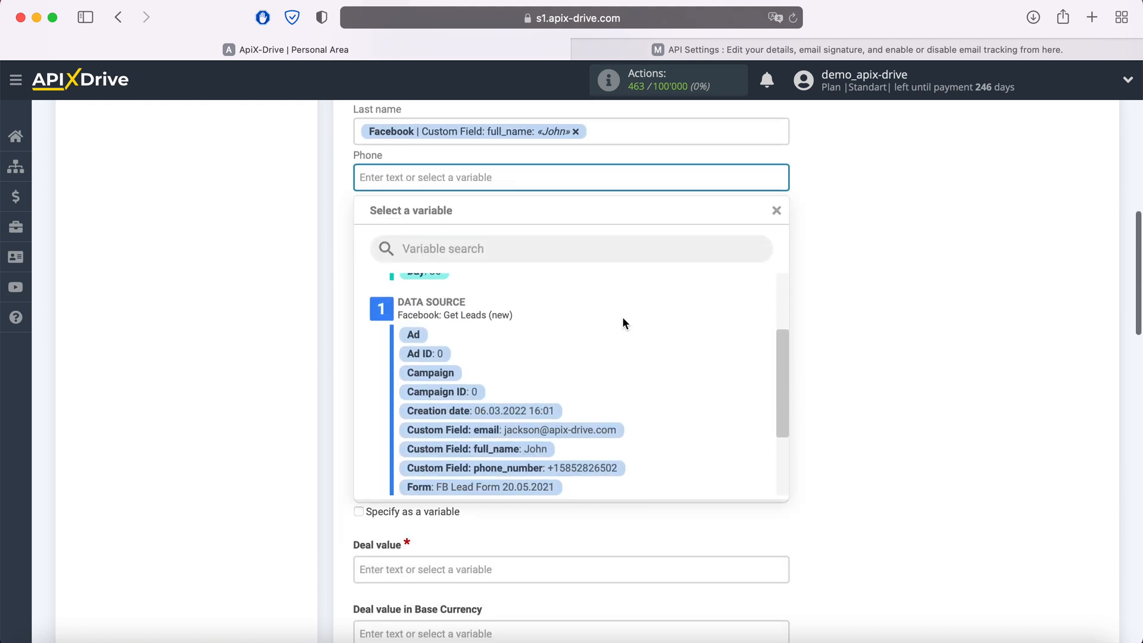
{"action": "left_click", "coordinate": [572, 464]}
Set the deal pipeline to Default Pipeline and the deal stage to New
{"action": "left_click", "coordinate": [536, 411]}
{"action": "left_click", "coordinate": [411, 487]}
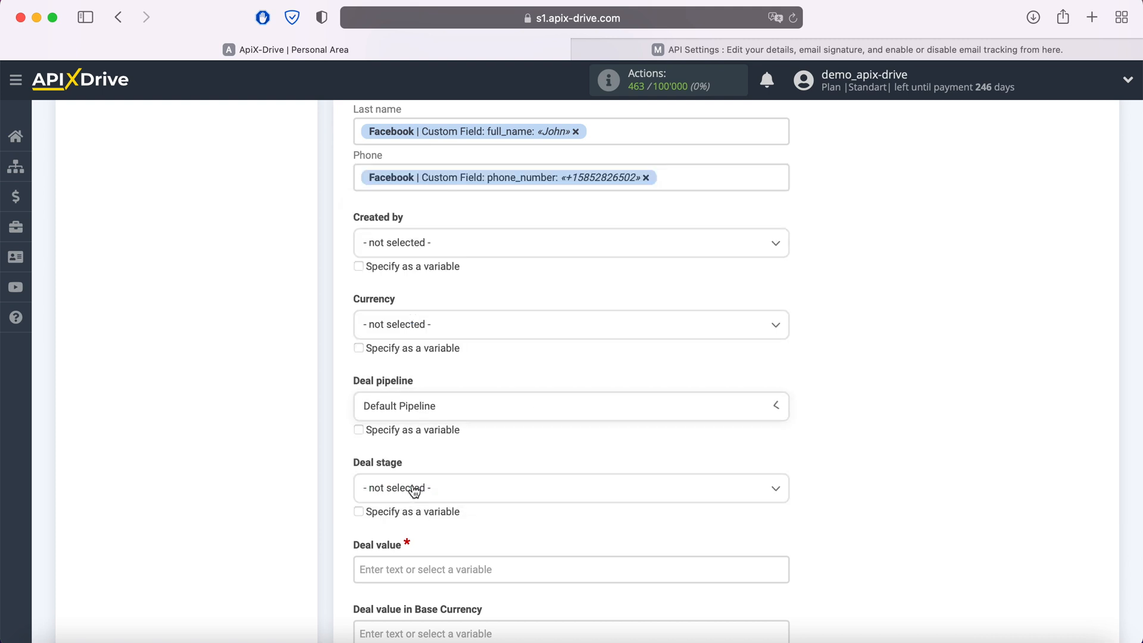
{"action": "left_click", "coordinate": [448, 498]}
{"action": "left_click", "coordinate": [383, 568]}
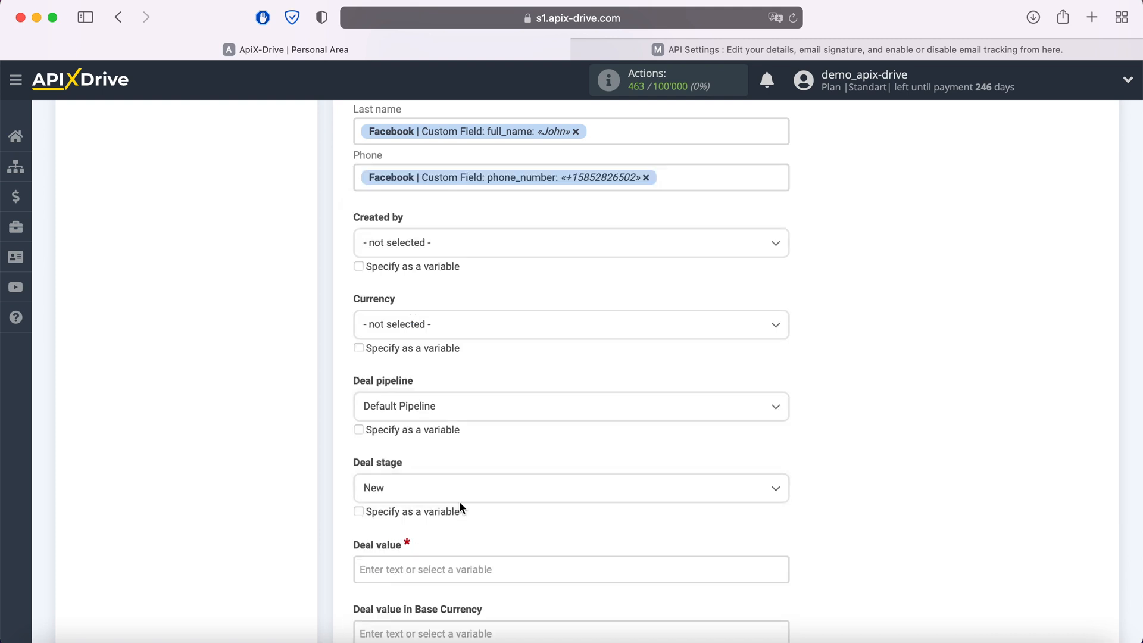
Set the required deal value to 100
{"action": "scroll", "coordinate": [519, 452], "scroll_direction": "down", "scroll_amount": 5}
{"action": "left_click", "coordinate": [434, 294]}
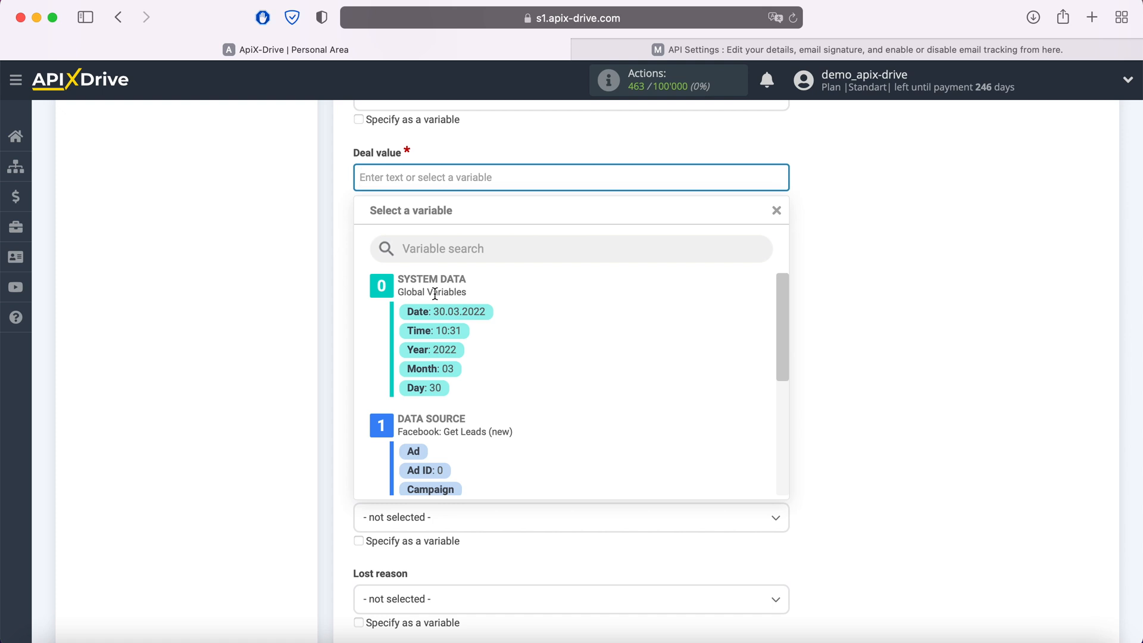
{"action": "type", "text": "100"}
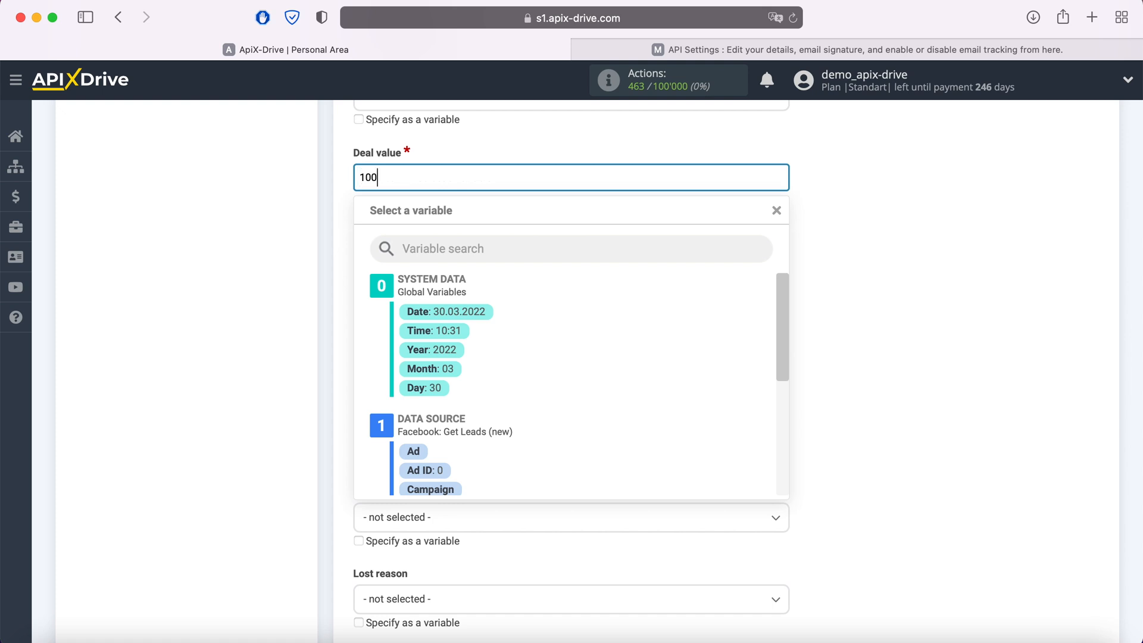
{"action": "left_click", "coordinate": [330, 297]}
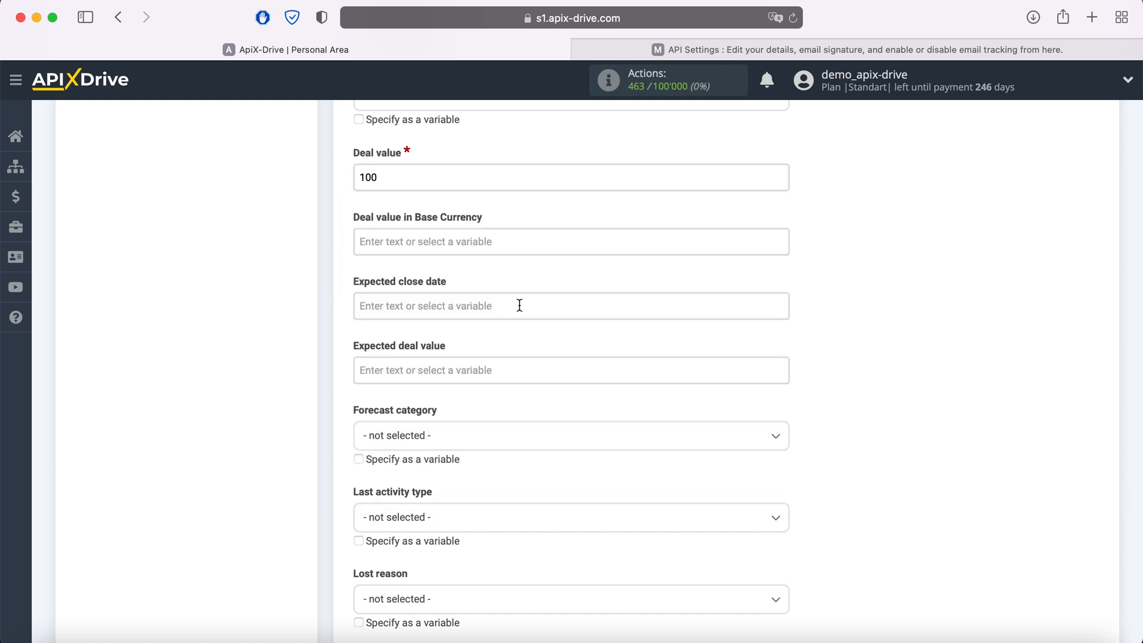
Set the required deal name to "New Lead from Facebook" followed by the Facebook full_name custom field variable
{"action": "scroll", "coordinate": [519, 307], "scroll_direction": "down", "scroll_amount": 5}
{"action": "scroll", "coordinate": [520, 309], "scroll_direction": "down", "scroll_amount": 5}
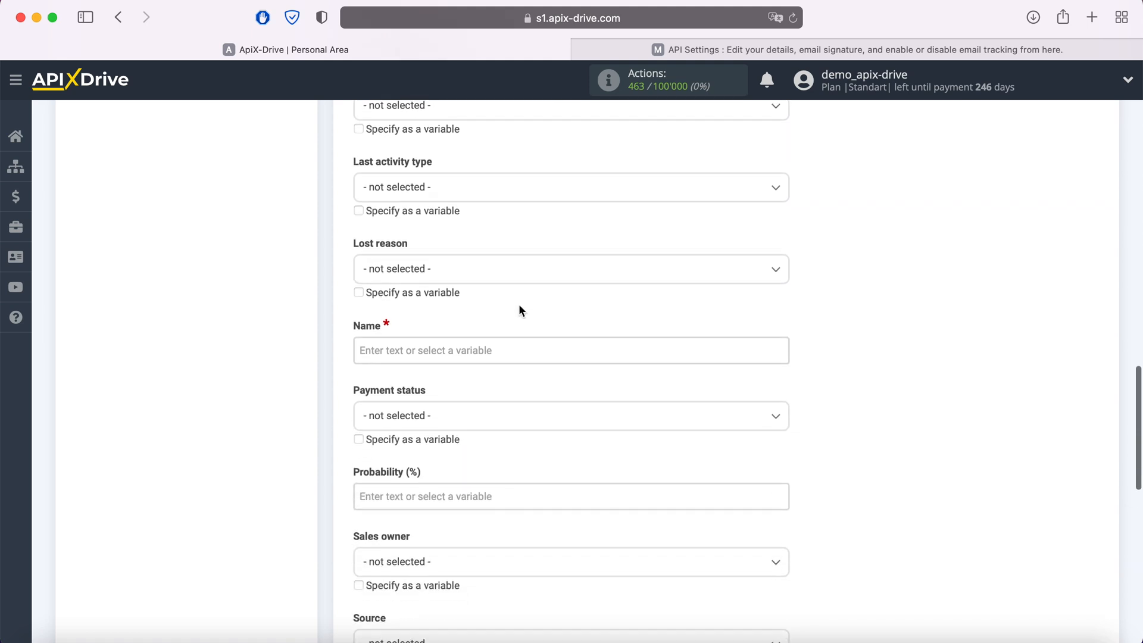
{"action": "left_click", "coordinate": [460, 272]}
{"action": "type", "text": "N"}
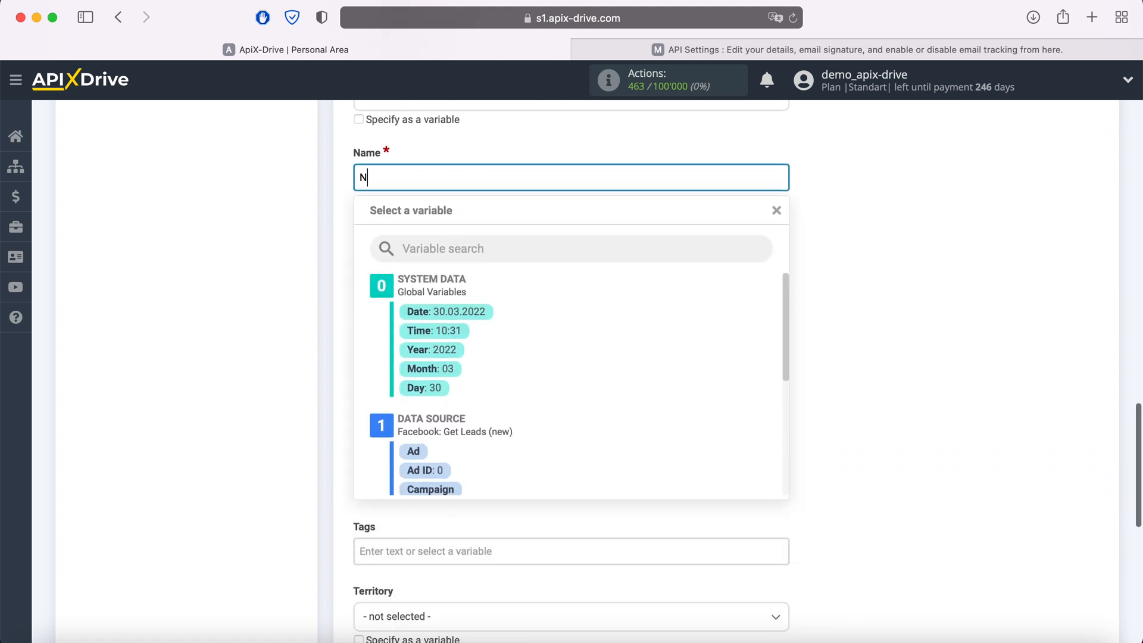
{"action": "type", "text": "ew Lead from Facebook"}
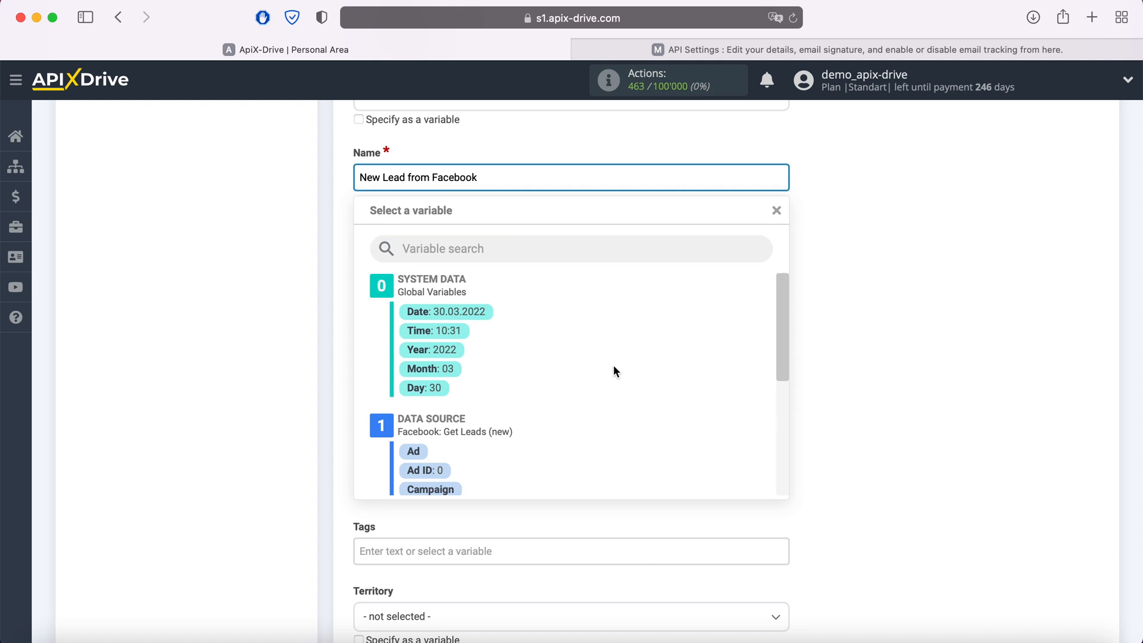
{"action": "scroll", "coordinate": [613, 366], "scroll_direction": "down", "scroll_amount": 5}
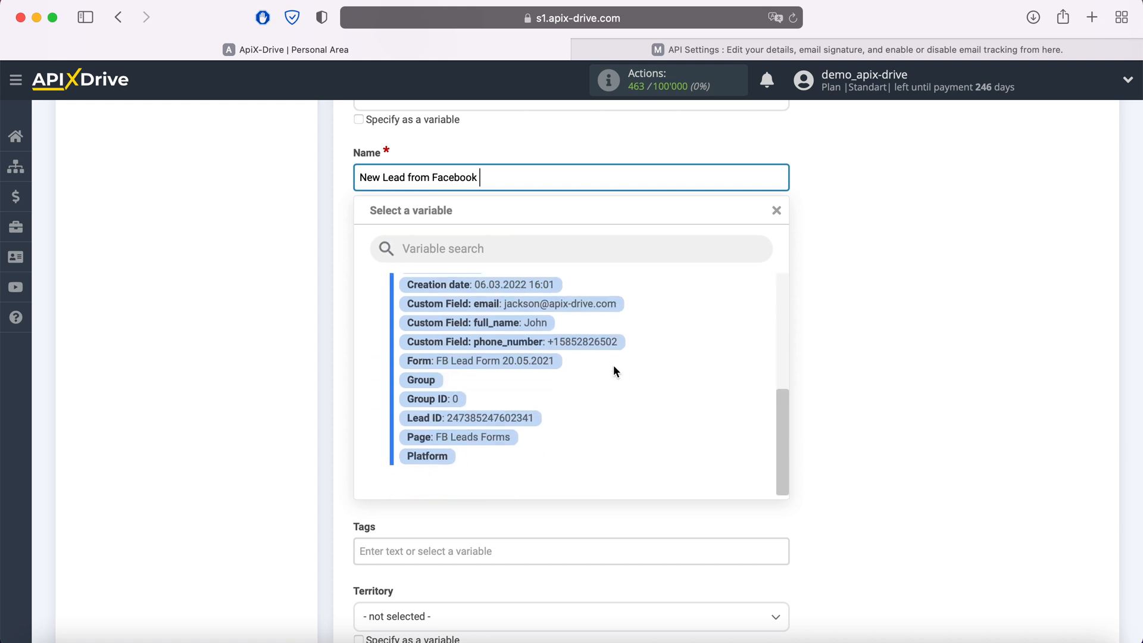
{"action": "left_click", "coordinate": [543, 331]}
Continue past the remaining optional deal fields and send the test data to Freshworks
{"action": "scroll", "coordinate": [544, 333], "scroll_direction": "down", "scroll_amount": 6}
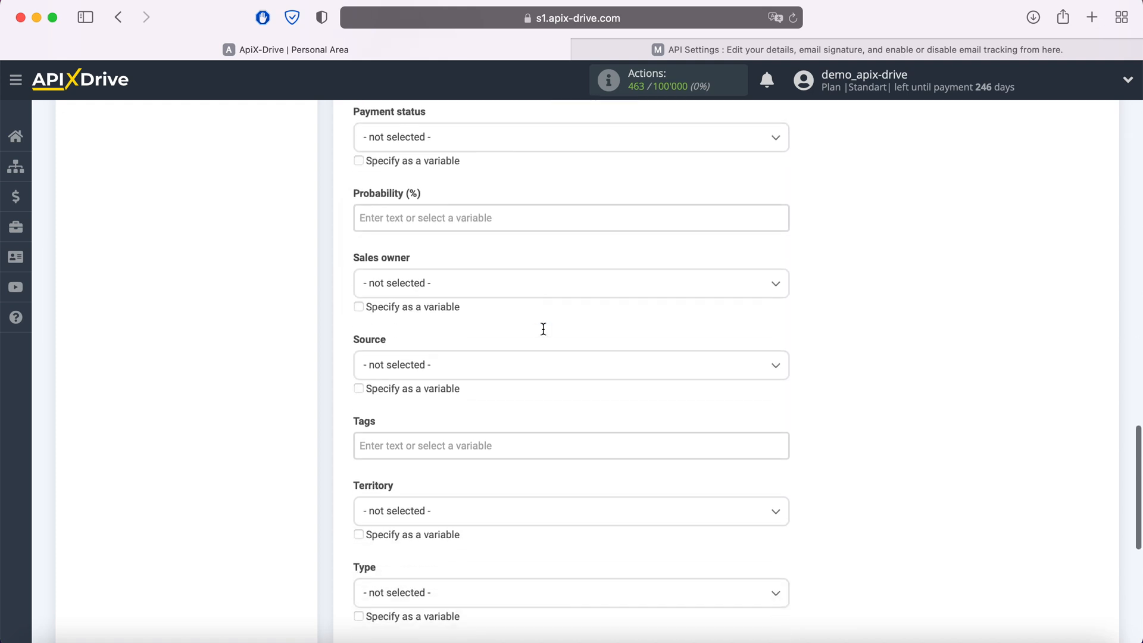
{"action": "scroll", "coordinate": [545, 335], "scroll_direction": "down", "scroll_amount": 2}
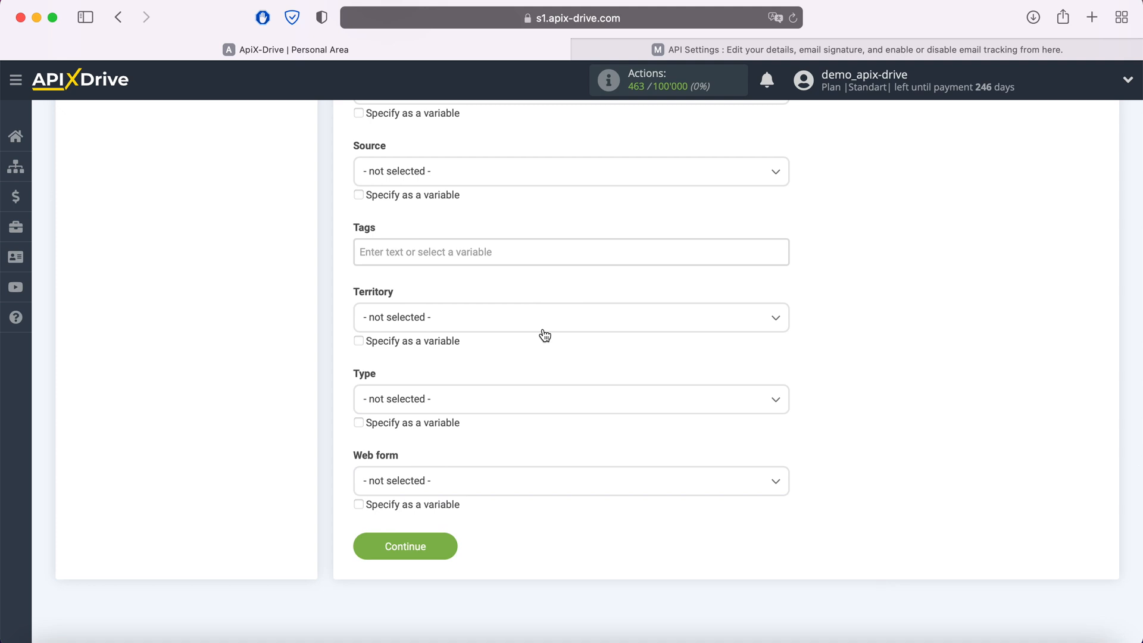
{"action": "left_click", "coordinate": [448, 544]}
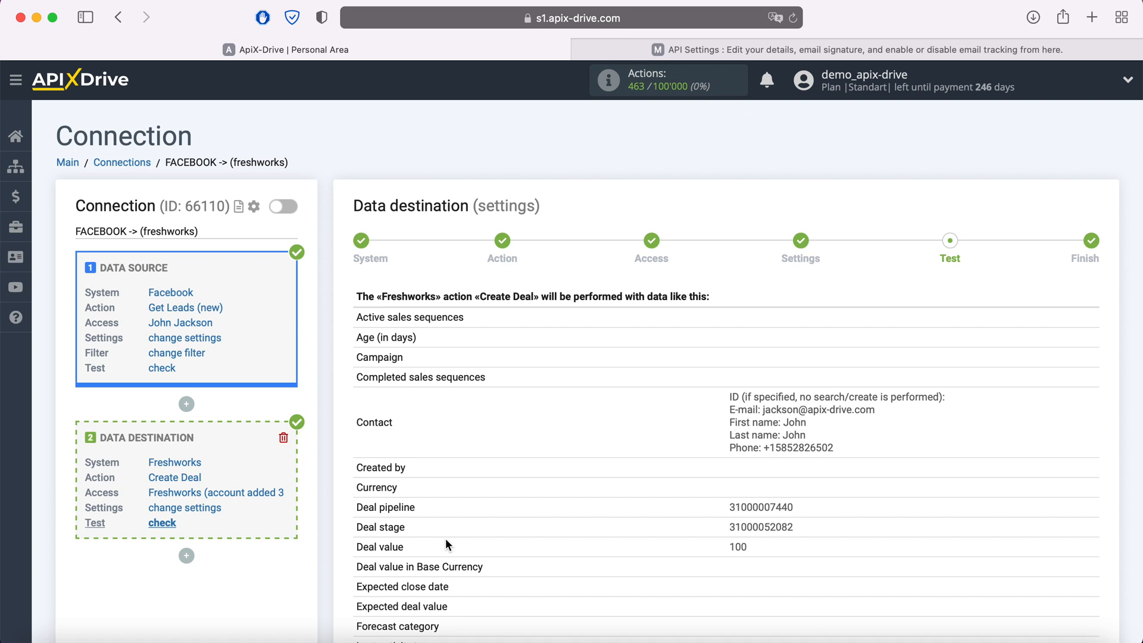
{"action": "scroll", "coordinate": [446, 541], "scroll_direction": "down", "scroll_amount": 6}
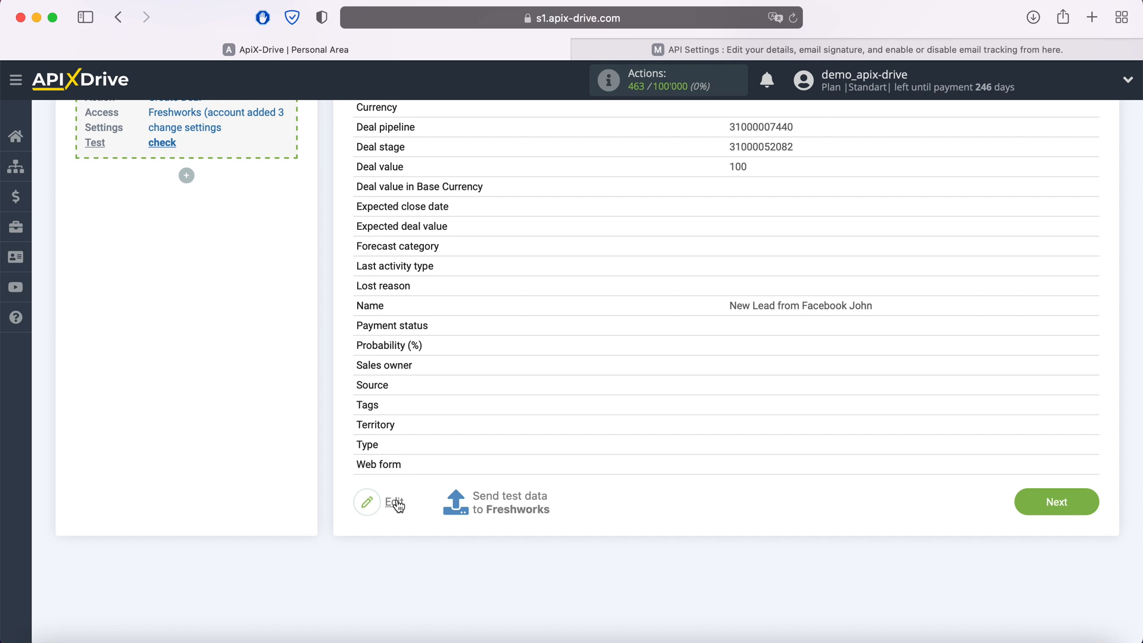
{"action": "left_click", "coordinate": [496, 500]}
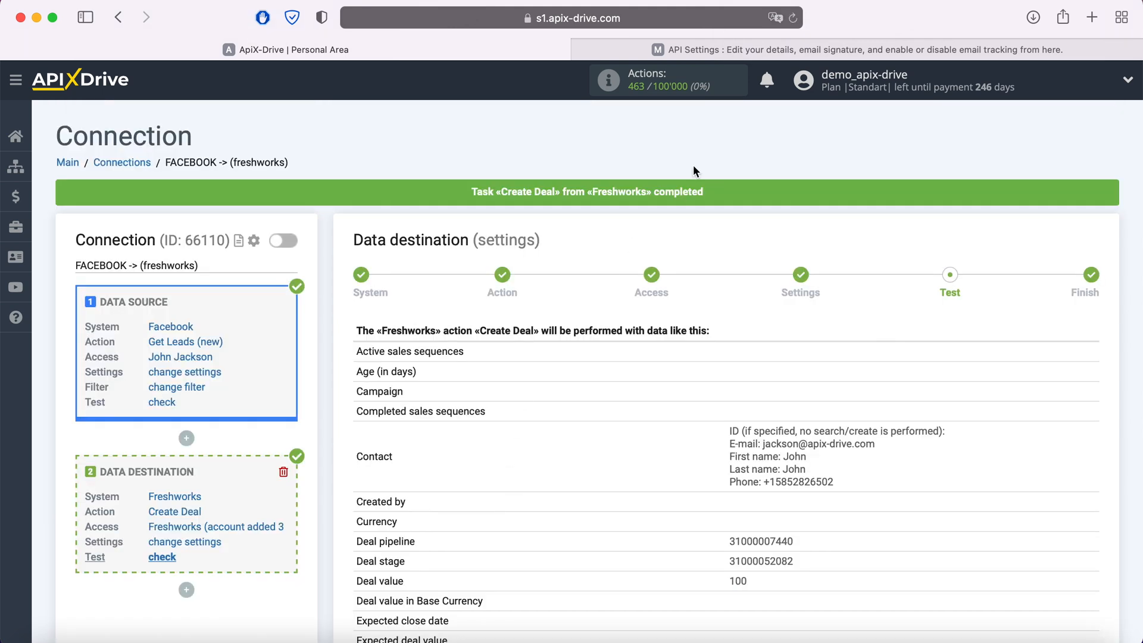
Switch to Freshsales and check the new Facebook lead deal and the contact fields of its related contact
{"action": "left_click", "coordinate": [780, 50]}
{"action": "left_click", "coordinate": [200, 223]}
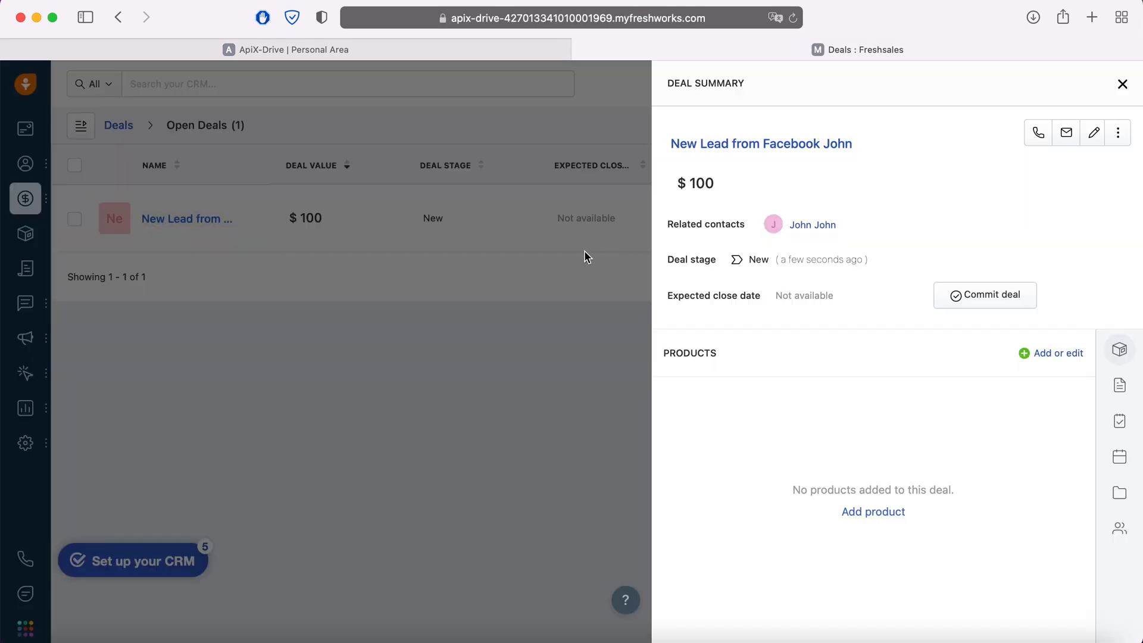
{"action": "left_click", "coordinate": [809, 224]}
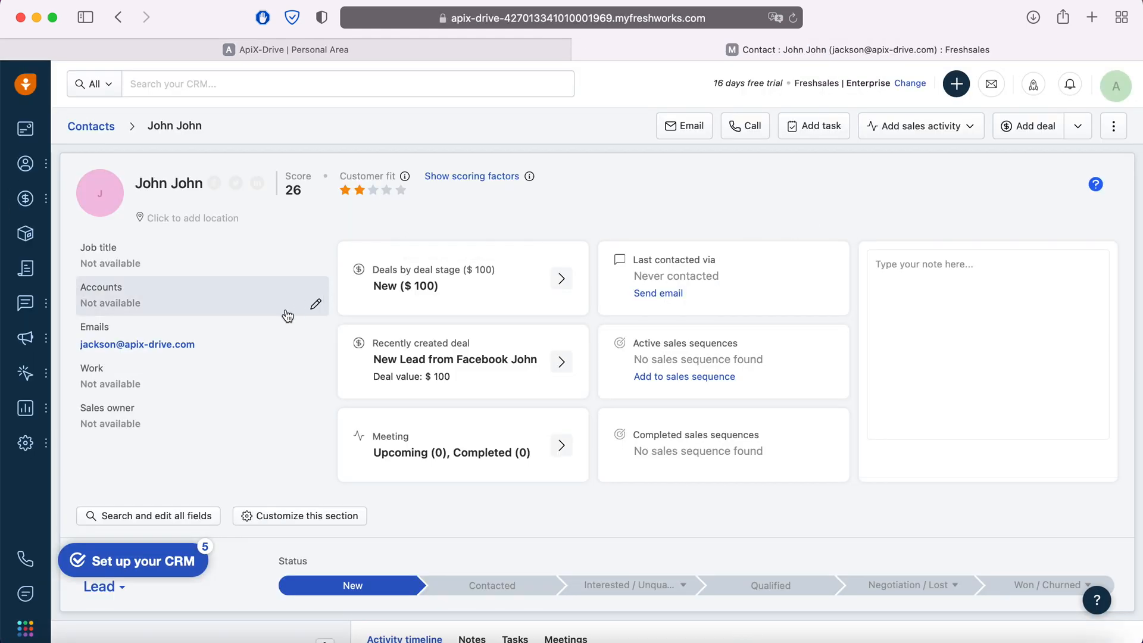
{"action": "scroll", "coordinate": [285, 309], "scroll_direction": "down", "scroll_amount": 5}
{"action": "scroll", "coordinate": [285, 308], "scroll_direction": "down", "scroll_amount": 2}
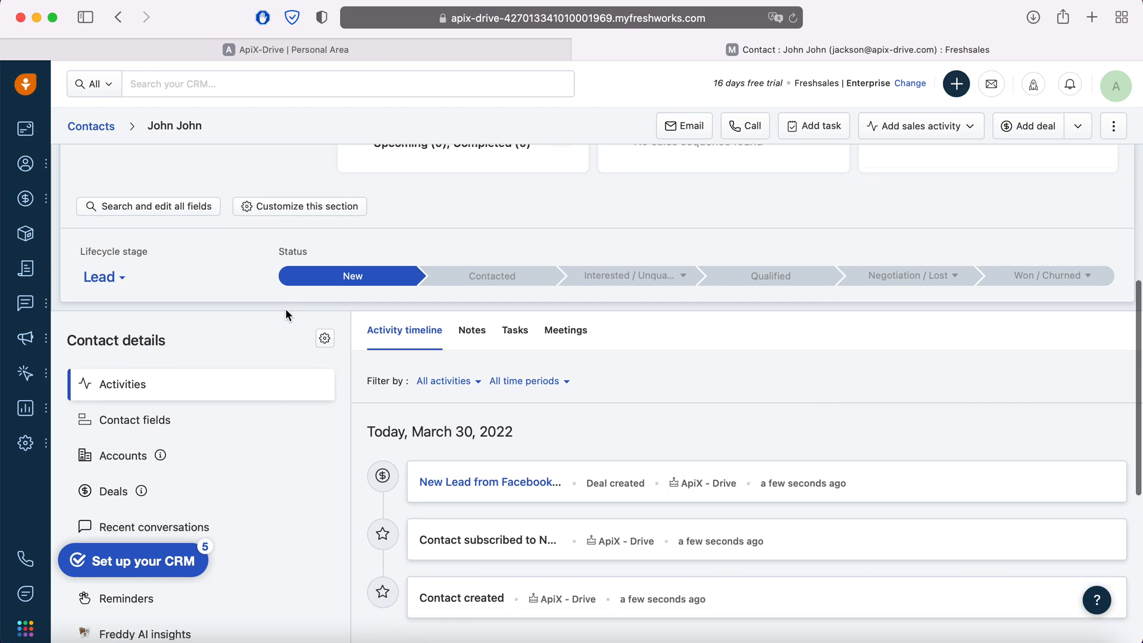
{"action": "left_click", "coordinate": [142, 308]}
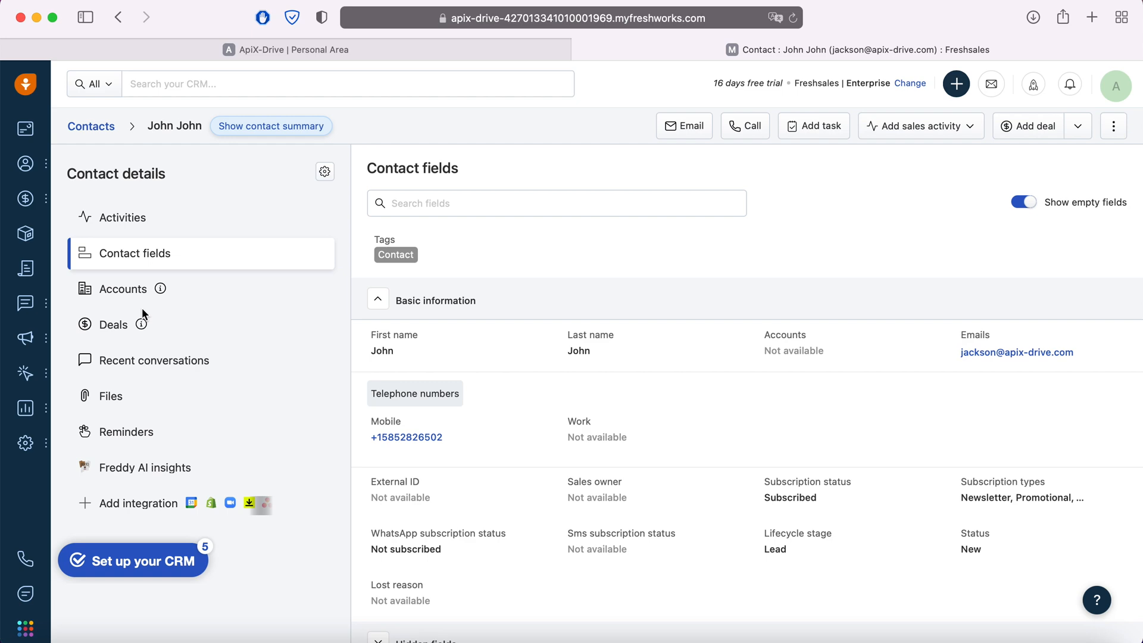
Return to ApiX-Drive, finish the data destination setup and enable auto-update for the connection
{"action": "left_click", "coordinate": [256, 52]}
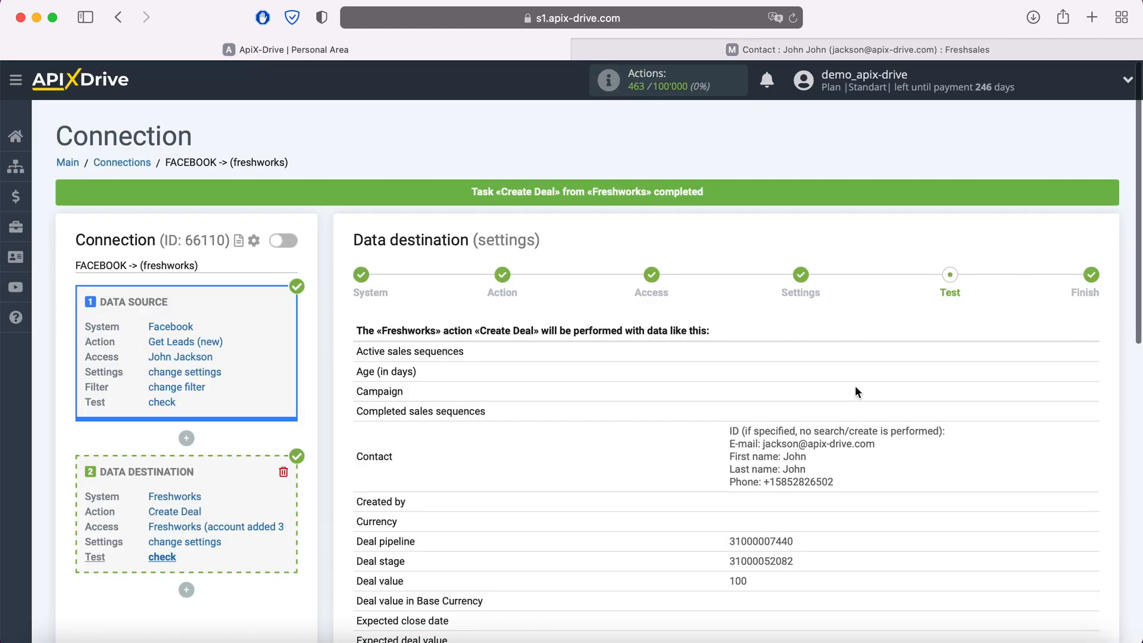
{"action": "scroll", "coordinate": [855, 387], "scroll_direction": "down", "scroll_amount": 5}
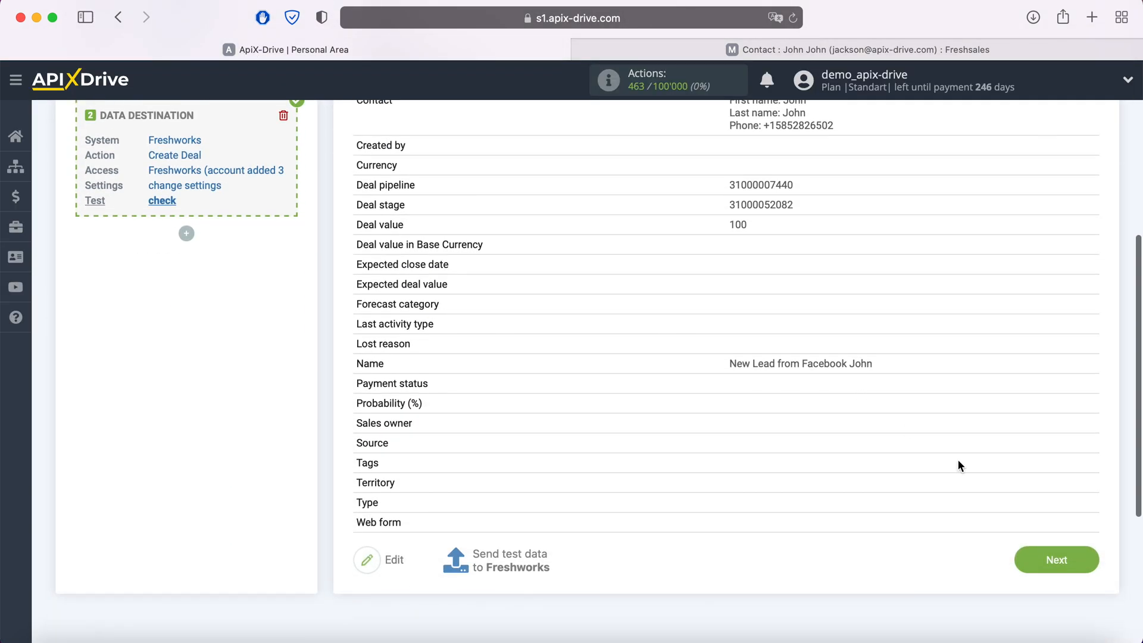
{"action": "left_click", "coordinate": [1078, 557]}
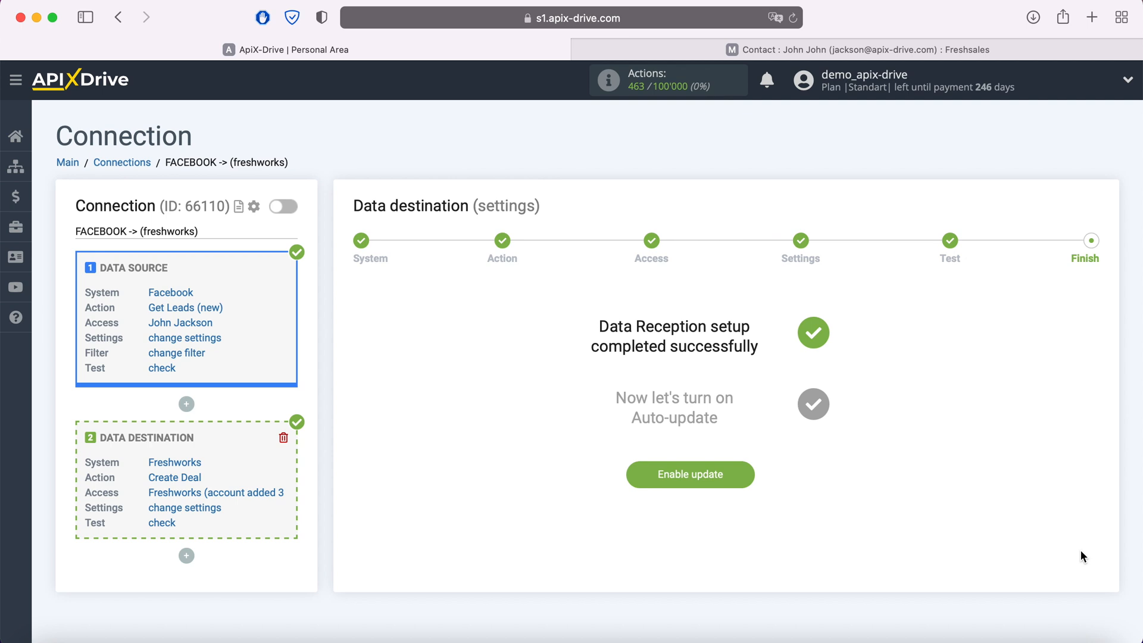
{"action": "left_click", "coordinate": [744, 468]}
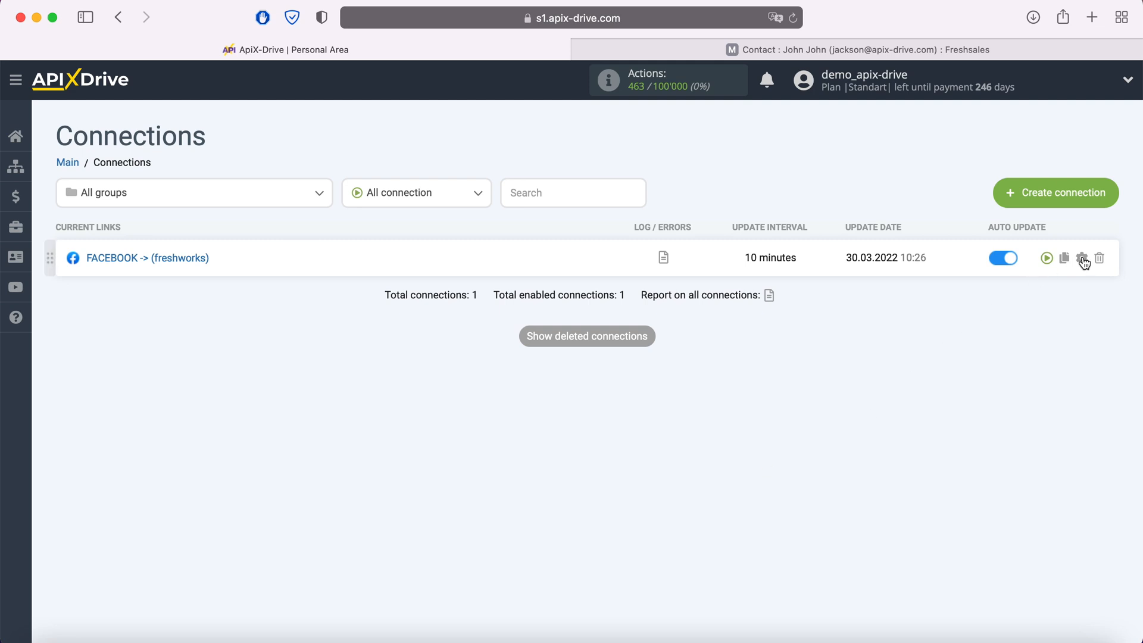
Set the update interval of the FACEBOOK -> (freshworks) connection to 5 minutes and save it
{"action": "left_click", "coordinate": [1082, 258]}
{"action": "left_click", "coordinate": [689, 366]}
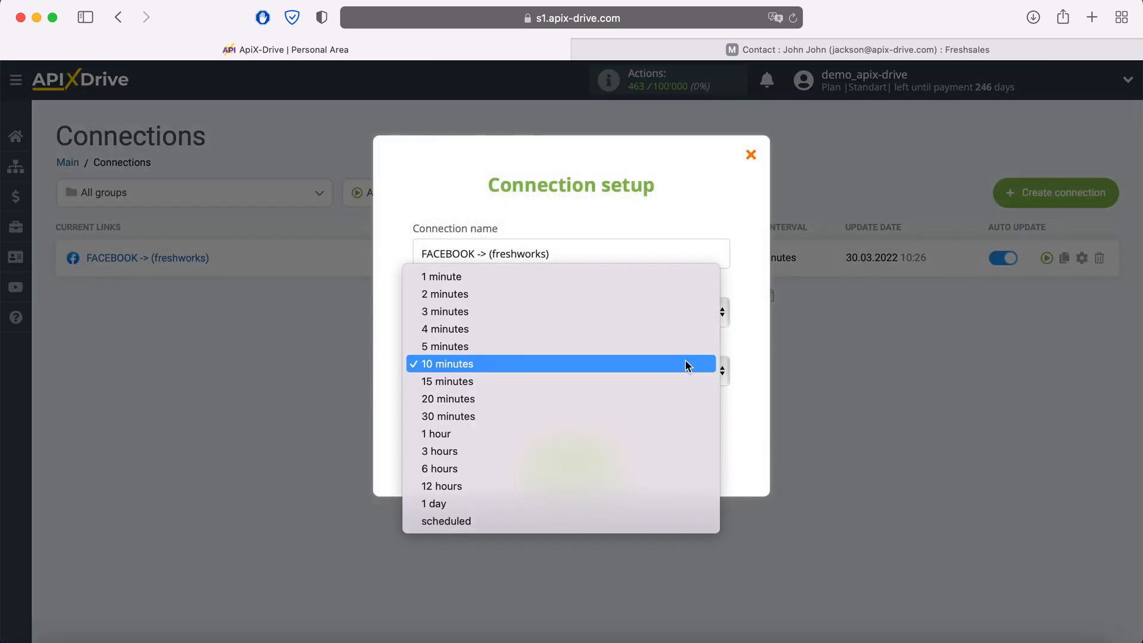
{"action": "left_click", "coordinate": [608, 357]}
{"action": "left_click", "coordinate": [604, 457]}
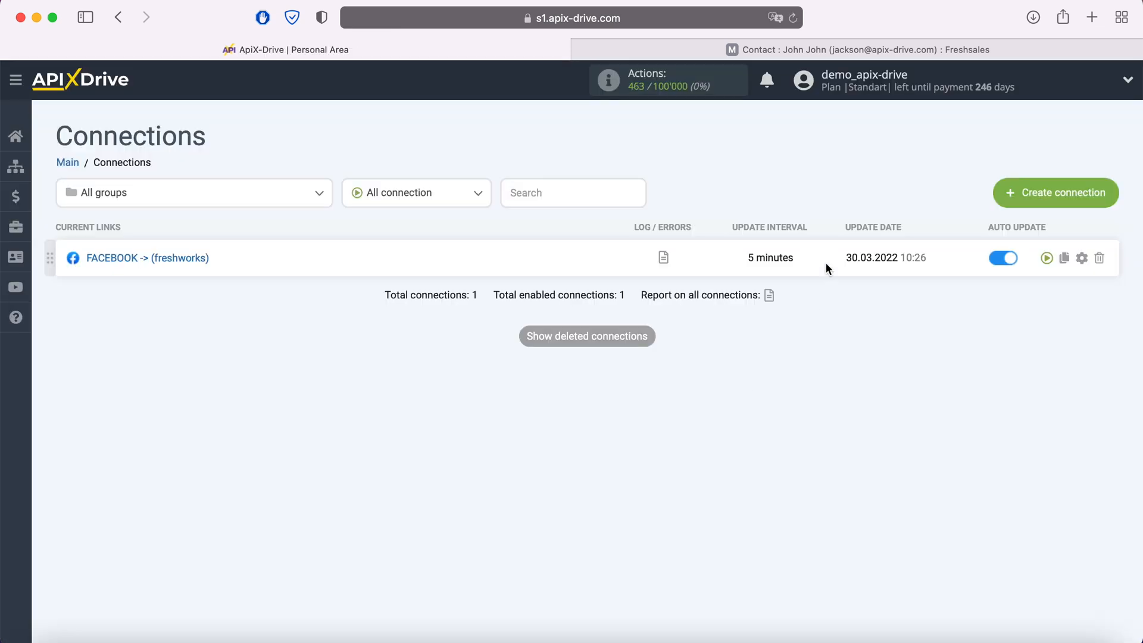